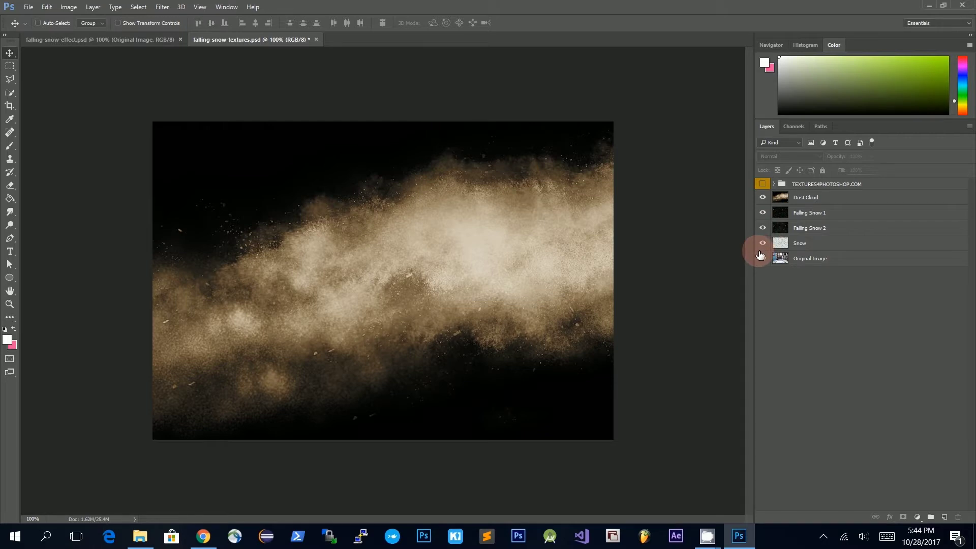
Step: Switch to the falling-snow-effect.psd document and duplicate the Original Image layer within it
{"action": "left_click", "coordinate": [124, 44]}
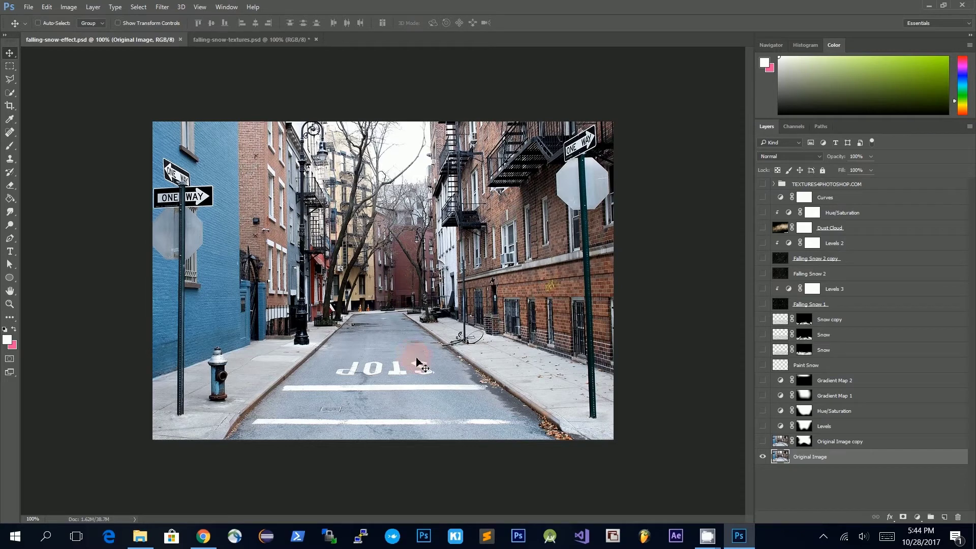
{"action": "right_click", "coordinate": [827, 459]}
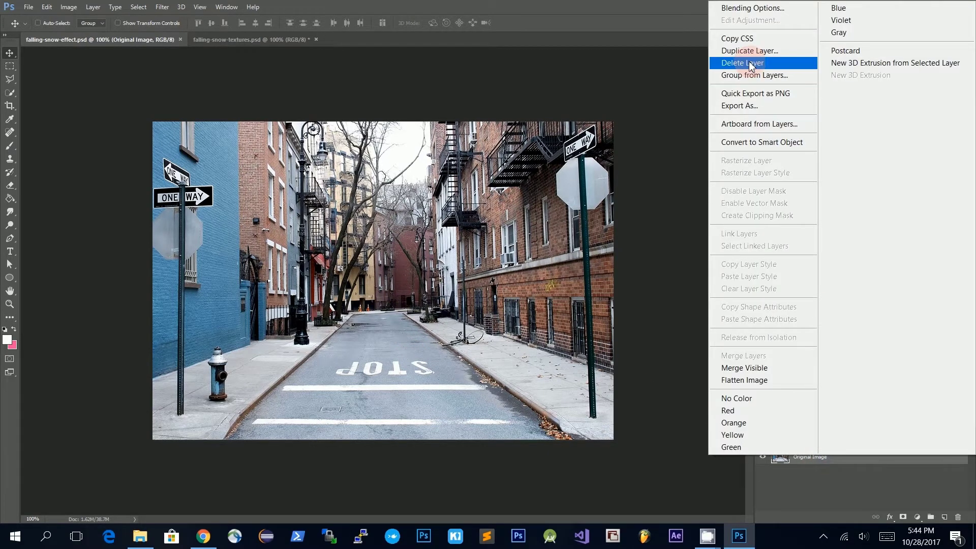
{"action": "left_click", "coordinate": [825, 490]}
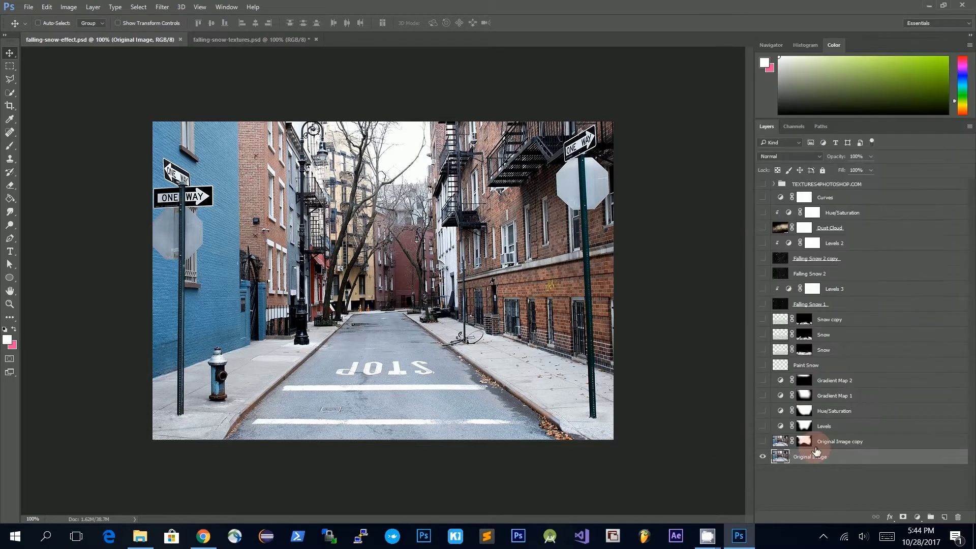
{"action": "right_click", "coordinate": [817, 459]}
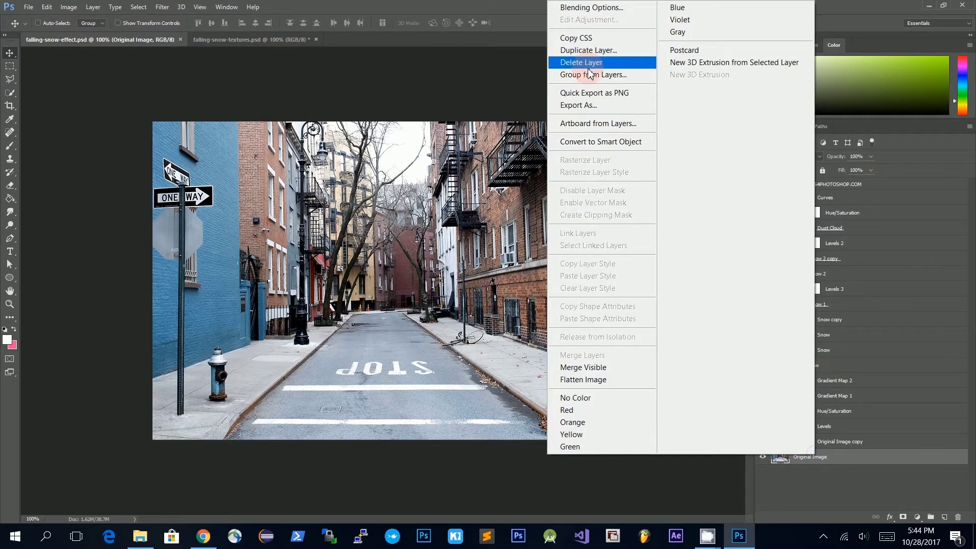
{"action": "left_click", "coordinate": [587, 51]}
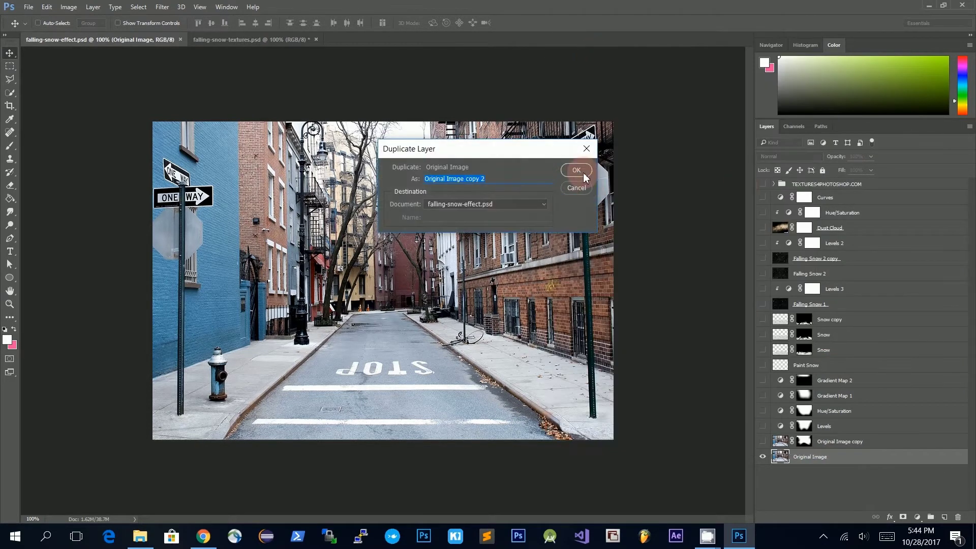
{"action": "left_click", "coordinate": [585, 165]}
Step: Apply a Gaussian Blur with a 2.0 pixel radius to the duplicated street layer
{"action": "left_click", "coordinate": [163, 10]}
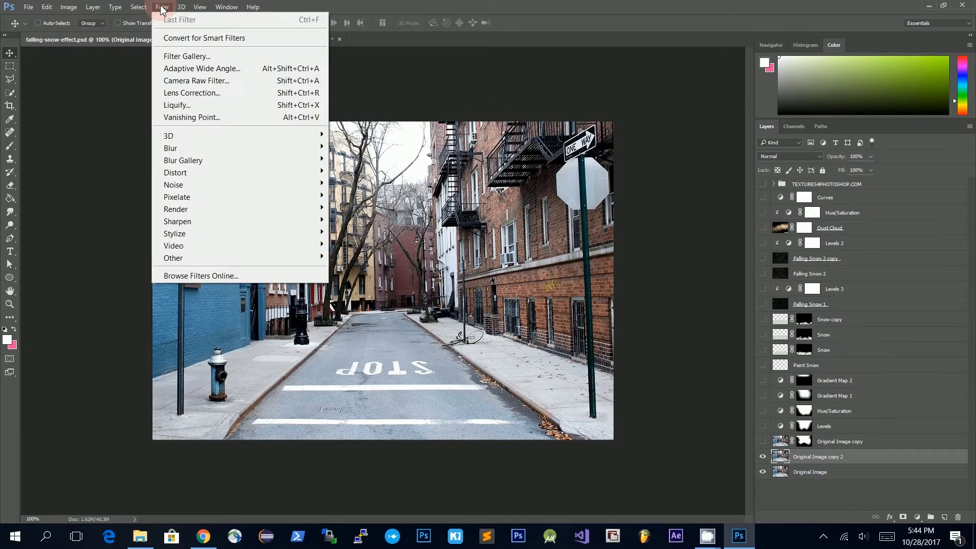
{"action": "mouse_move", "coordinate": [184, 148]}
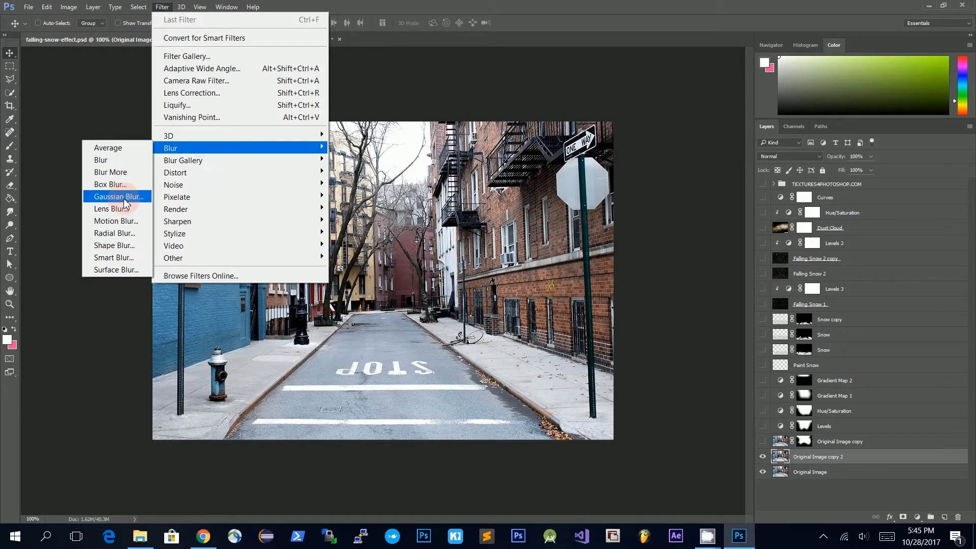
{"action": "left_click", "coordinate": [119, 196]}
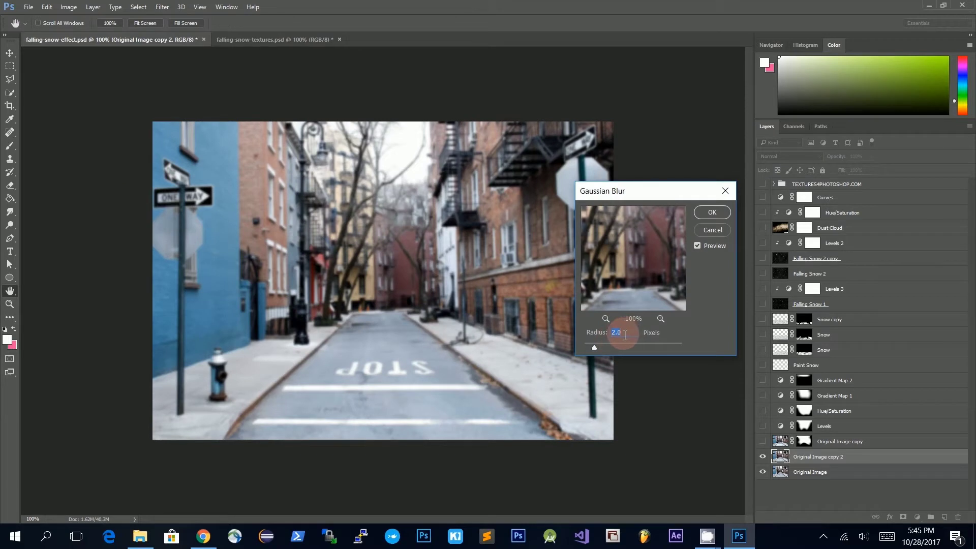
{"action": "left_click", "coordinate": [711, 214]}
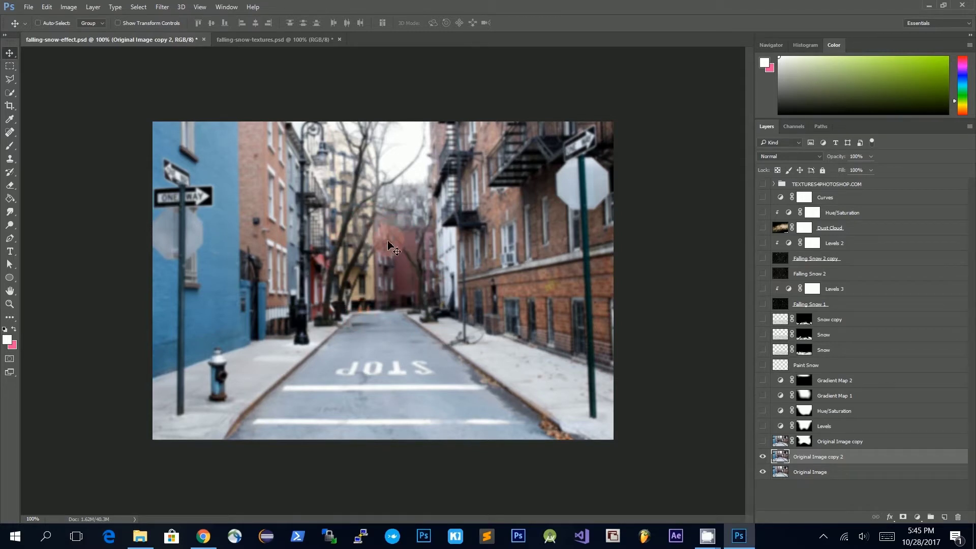
Step: Add a layer mask to the blurred layer and prepare a black brush with 45% hardness
{"action": "left_click", "coordinate": [904, 517]}
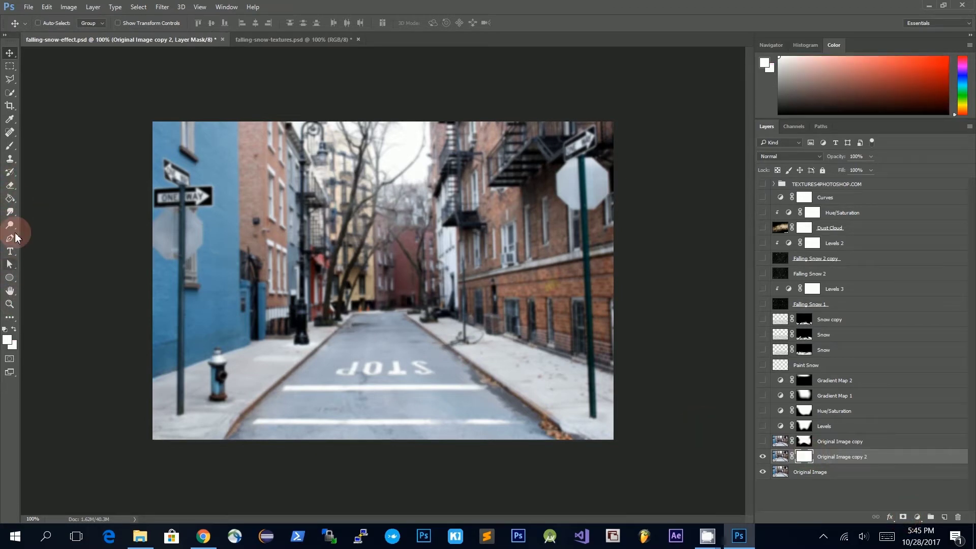
{"action": "left_click", "coordinate": [10, 145]}
{"action": "left_click", "coordinate": [52, 23]}
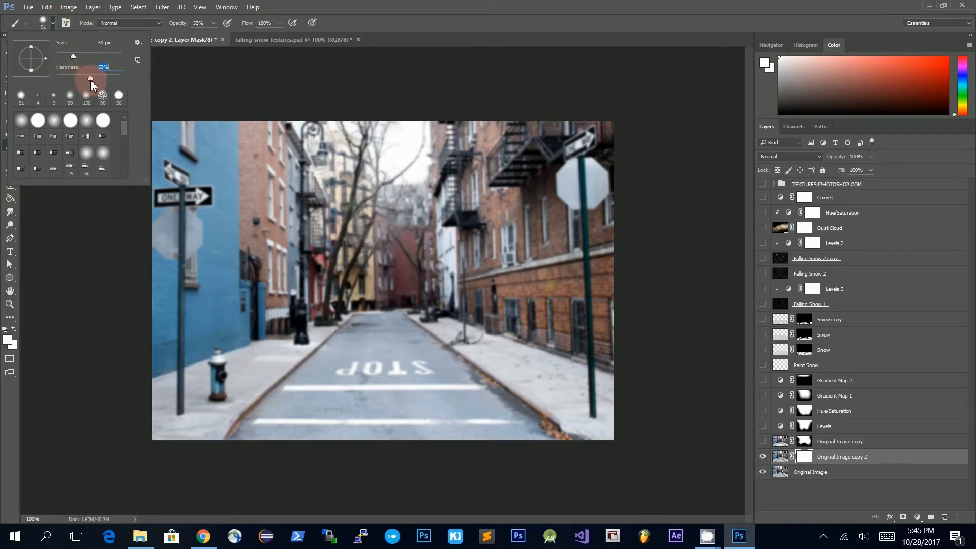
{"action": "left_click_drag", "start_coordinate": [90, 80], "coordinate": [86, 78]}
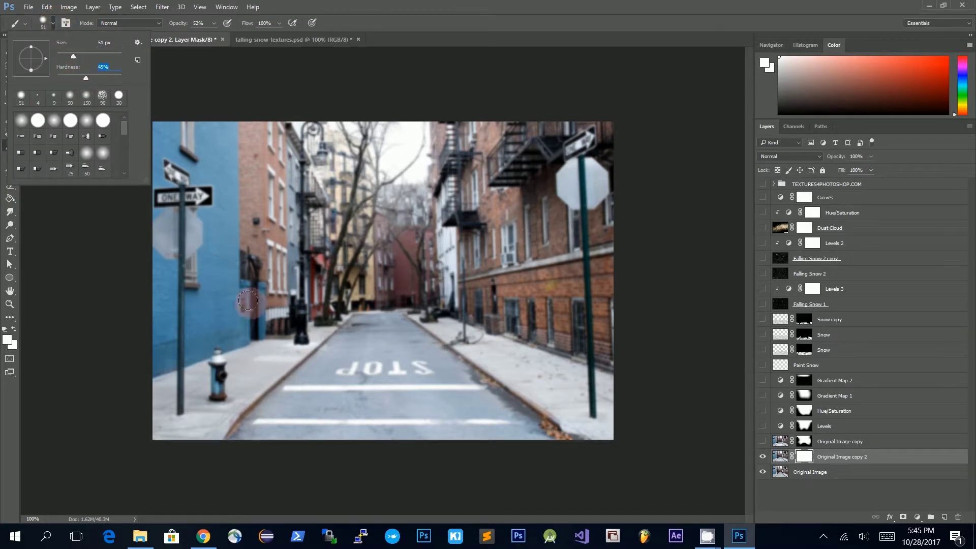
{"action": "left_click", "coordinate": [8, 339]}
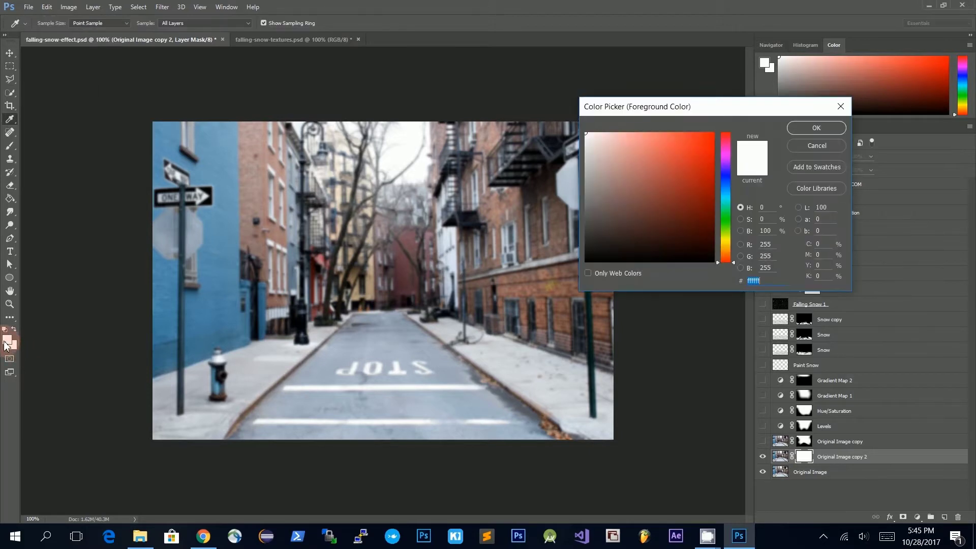
{"action": "left_click", "coordinate": [501, 344]}
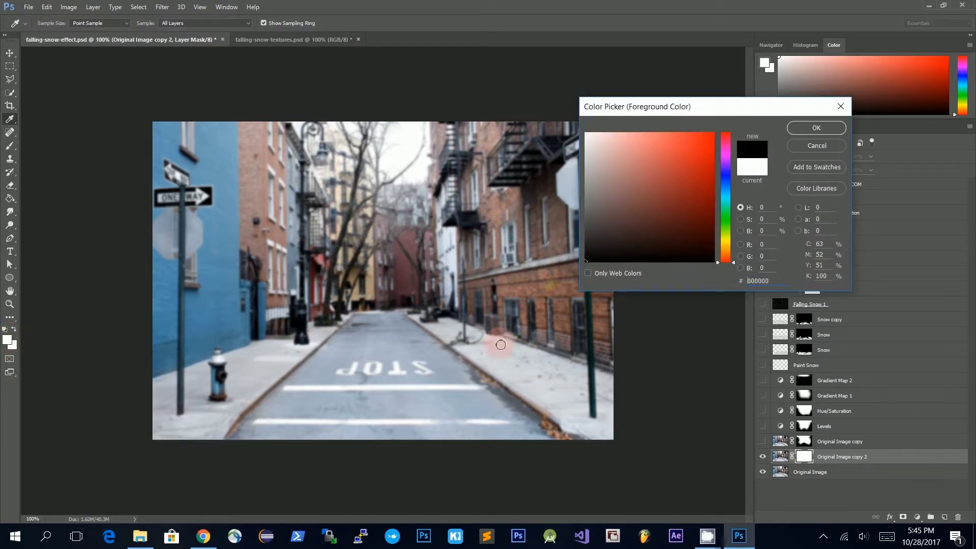
{"action": "left_click", "coordinate": [824, 128]}
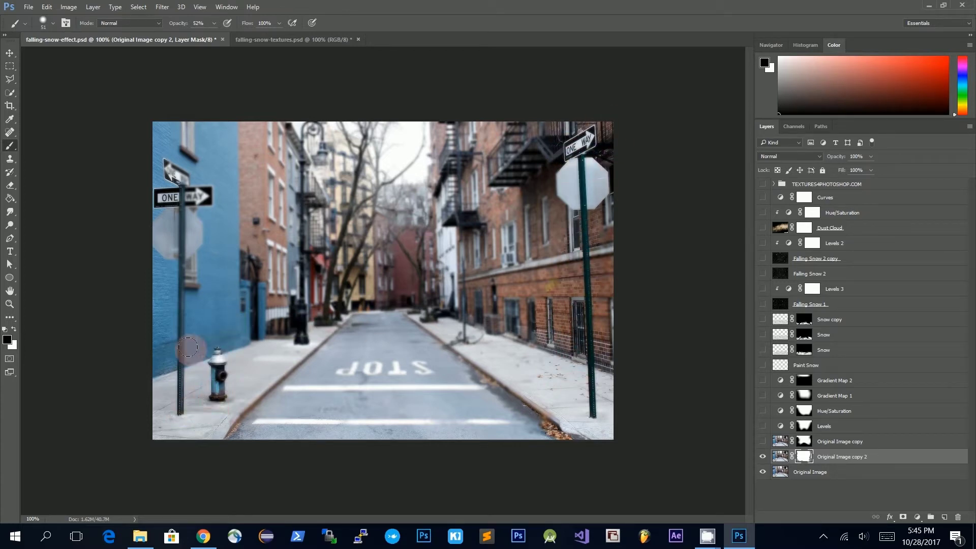
Step: Paint black on the mask over the foreground street signs and raise the brush opacity to 84%
{"action": "left_click_drag", "start_coordinate": [165, 191], "coordinate": [198, 198]}
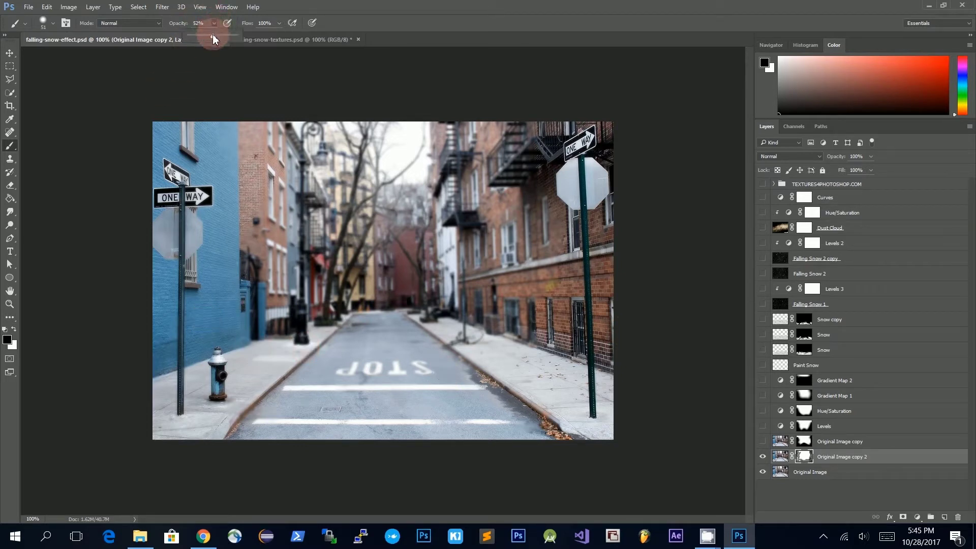
{"action": "left_click_drag", "start_coordinate": [214, 37], "coordinate": [223, 42]}
{"action": "left_click", "coordinate": [140, 256]}
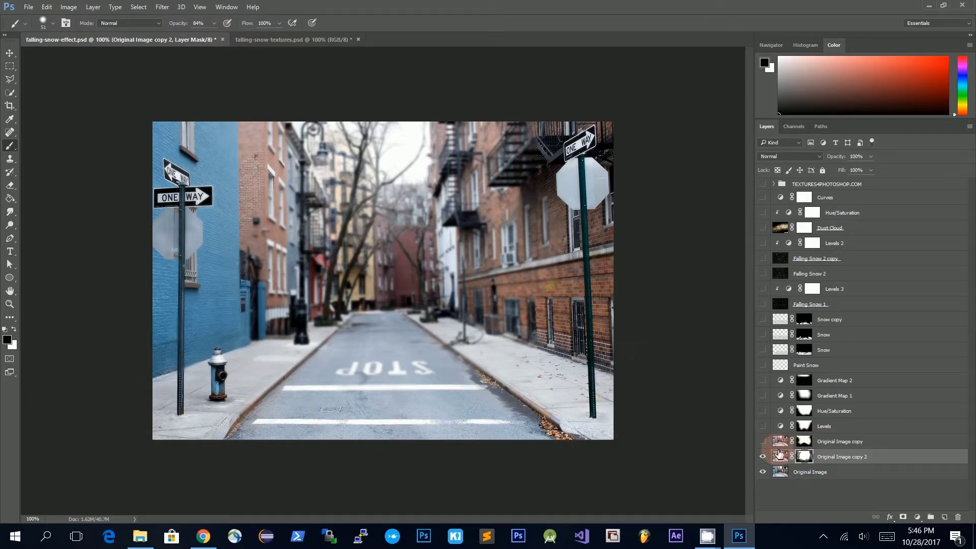
Step: Show the prepared Original Image copy layer and delete the Original Image copy 2 layer
{"action": "left_click", "coordinate": [762, 441]}
{"action": "left_click", "coordinate": [781, 456]}
{"action": "key", "text": "Delete"}
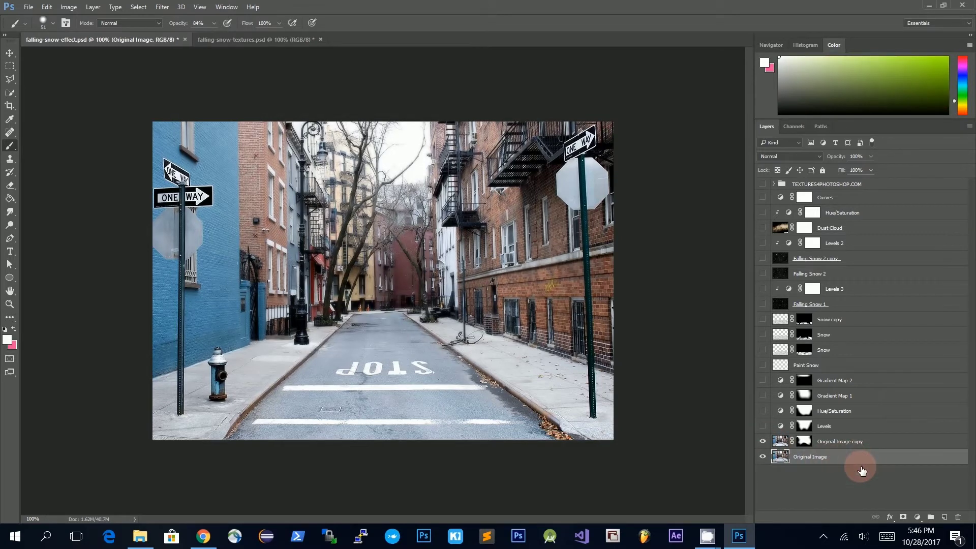
Step: Examine the Original Image copy layer's mask on its own and return to the normal image view
{"action": "left_click", "coordinate": [787, 443]}
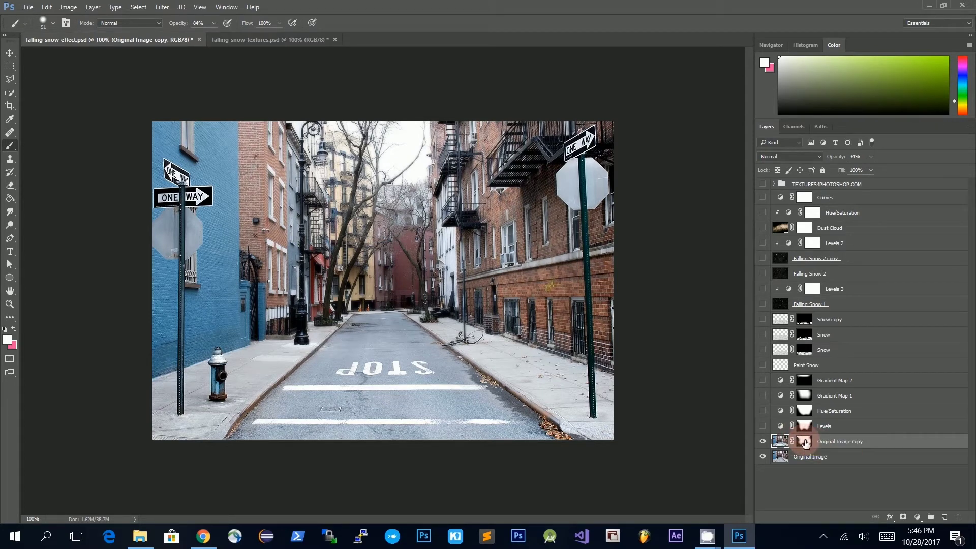
{"action": "left_click", "coordinate": [809, 446], "text": "alt"}
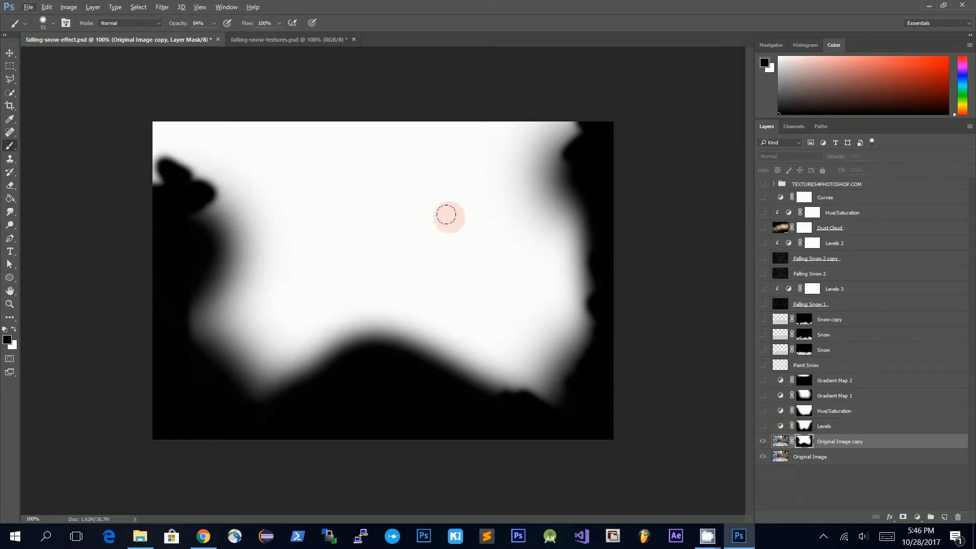
{"action": "left_click", "coordinate": [806, 445], "text": "alt"}
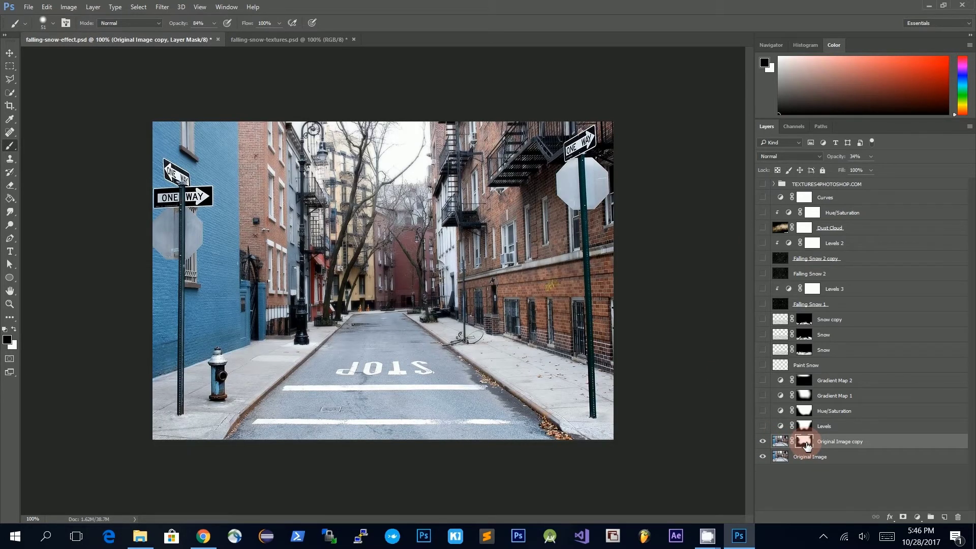
{"action": "left_click", "coordinate": [883, 439]}
{"action": "left_click_drag", "start_coordinate": [371, 156], "coordinate": [364, 185]}
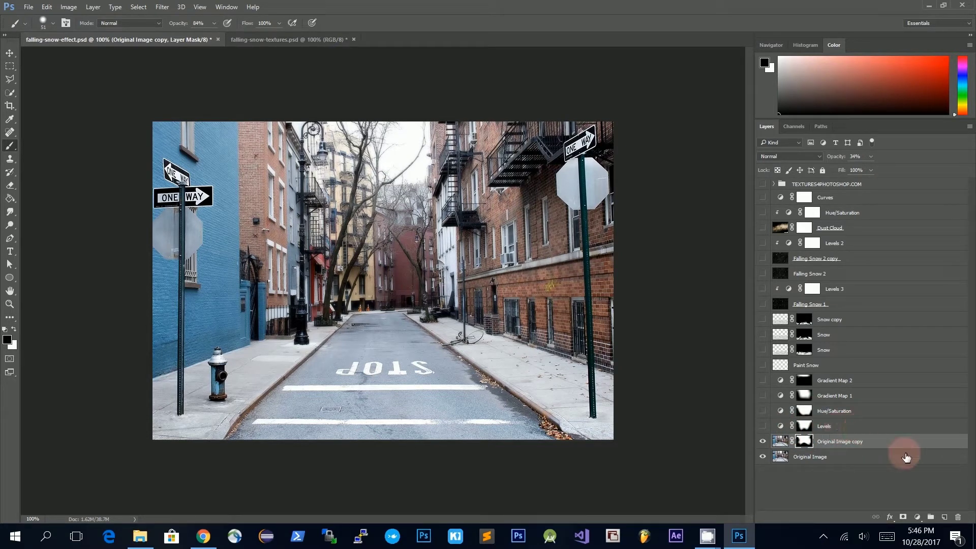
Step: Turn on the visibility of the Levels adjustment layer above Original Image copy
{"action": "left_click", "coordinate": [918, 517]}
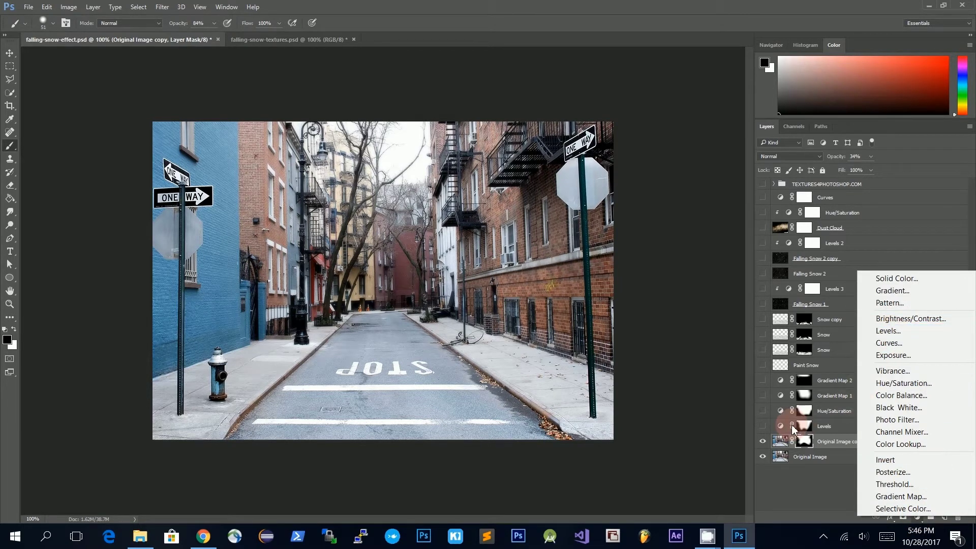
{"action": "left_click", "coordinate": [767, 429]}
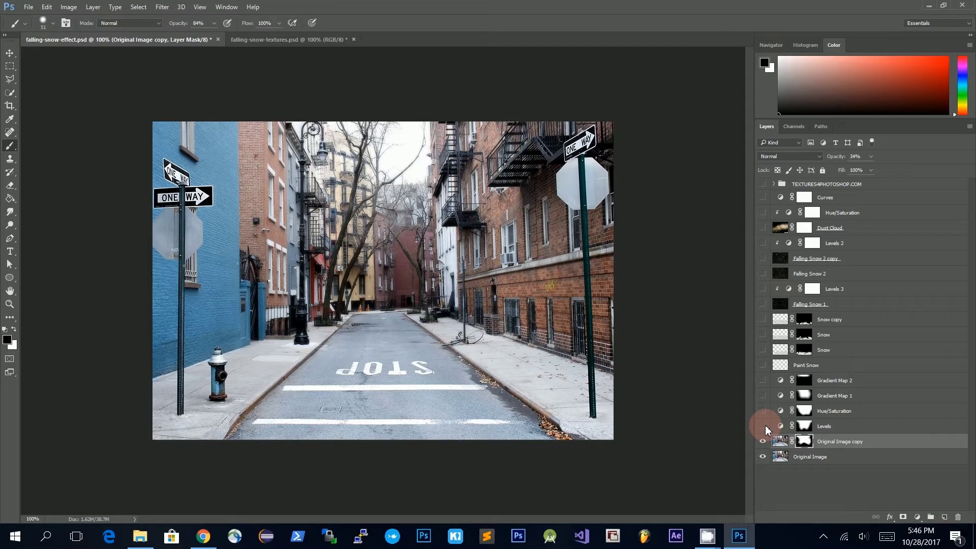
{"action": "left_click", "coordinate": [763, 427]}
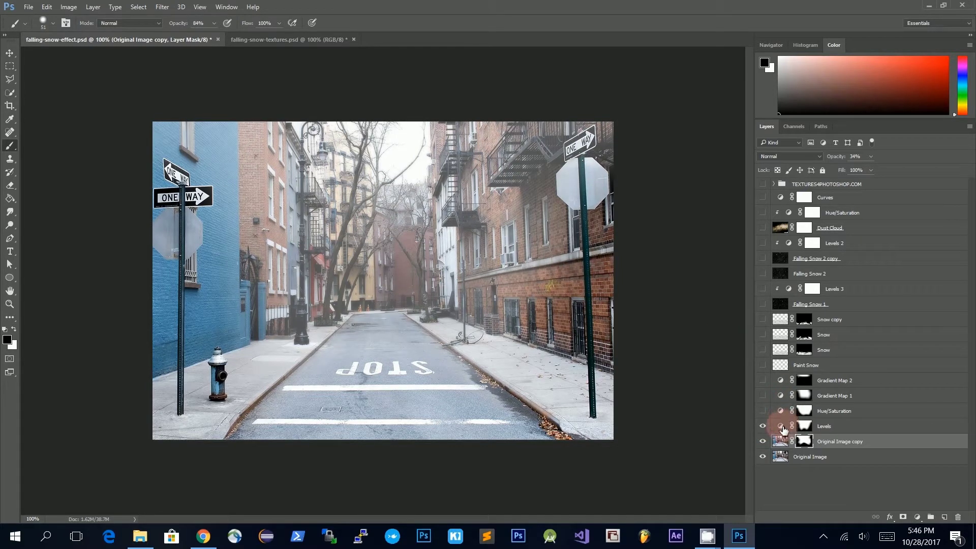
Step: Raise the black output level of the Levels adjustment layer to 101
{"action": "double_click", "coordinate": [781, 427]}
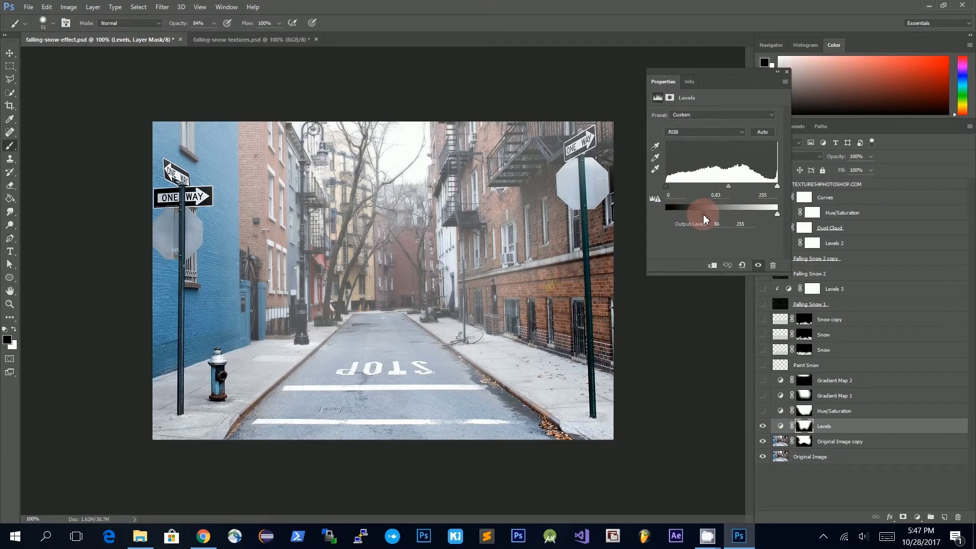
{"action": "mouse_move", "coordinate": [704, 215]}
{"action": "left_mouse_down"}
{"action": "mouse_move", "coordinate": [688, 217]}
{"action": "mouse_move", "coordinate": [711, 218]}
{"action": "left_mouse_up"}
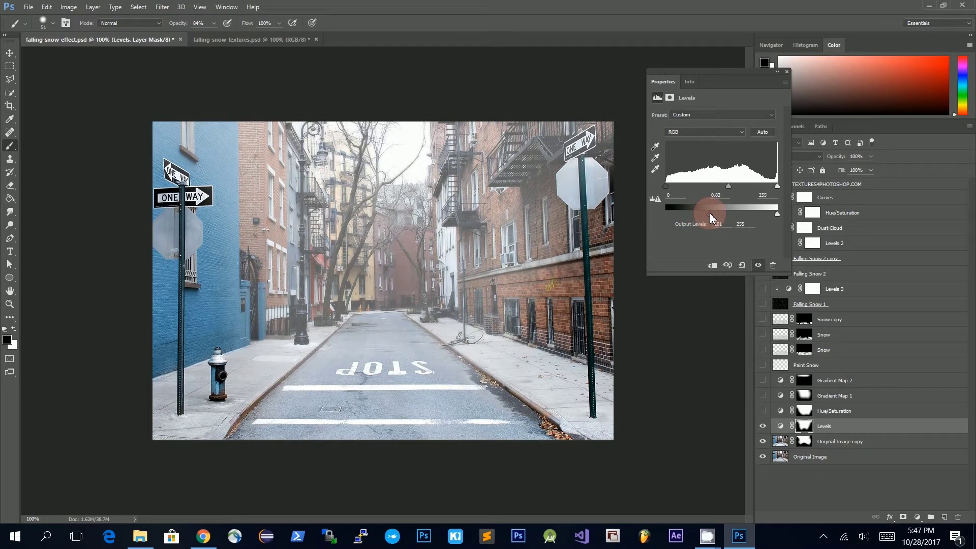
{"action": "mouse_move", "coordinate": [709, 217]}
{"action": "left_mouse_down"}
{"action": "mouse_move", "coordinate": [667, 209]}
{"action": "mouse_move", "coordinate": [709, 208]}
{"action": "left_mouse_up"}
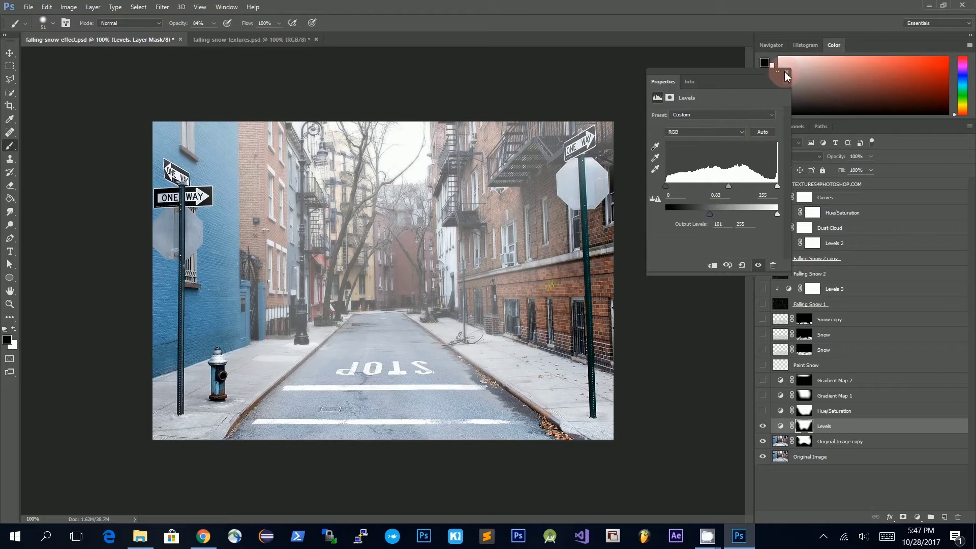
{"action": "left_click", "coordinate": [786, 77]}
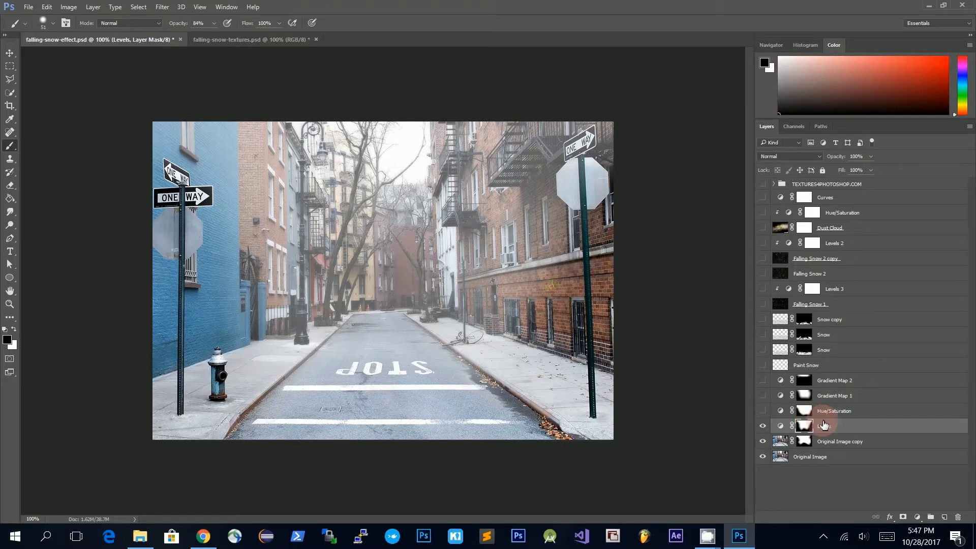
Step: Examine the Levels adjustment layer's mask on its own and return to the normal image view
{"action": "left_click", "coordinate": [805, 429], "text": "alt"}
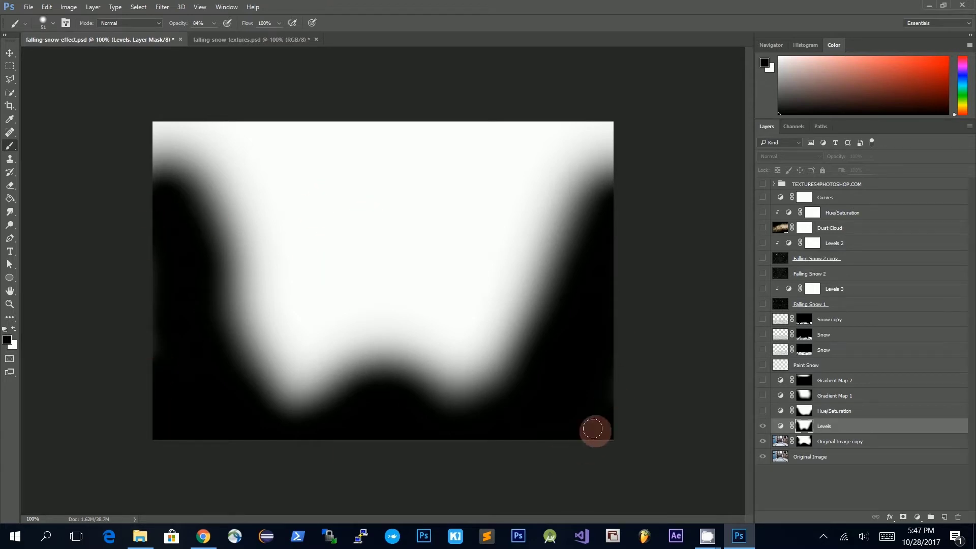
{"action": "left_click", "coordinate": [808, 430]}
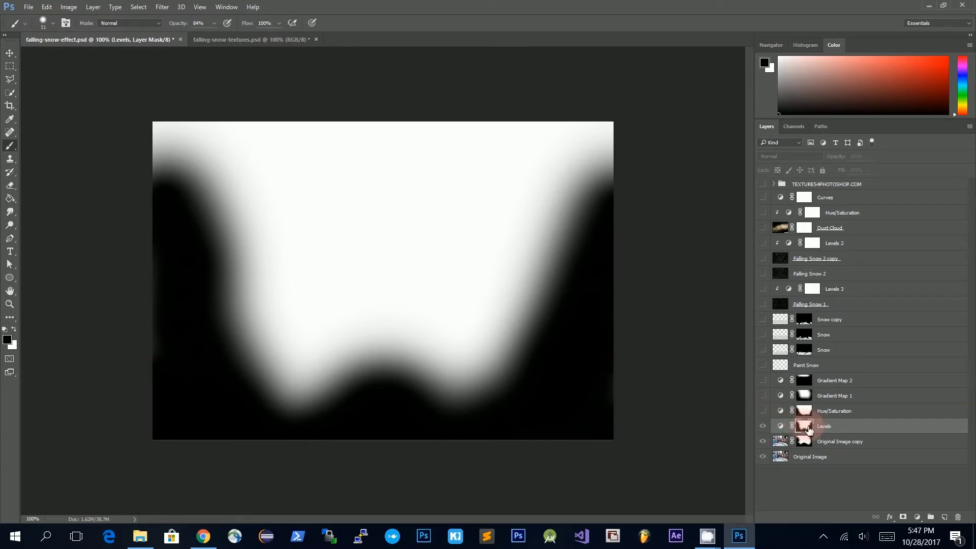
{"action": "left_click", "coordinate": [806, 430], "text": "alt"}
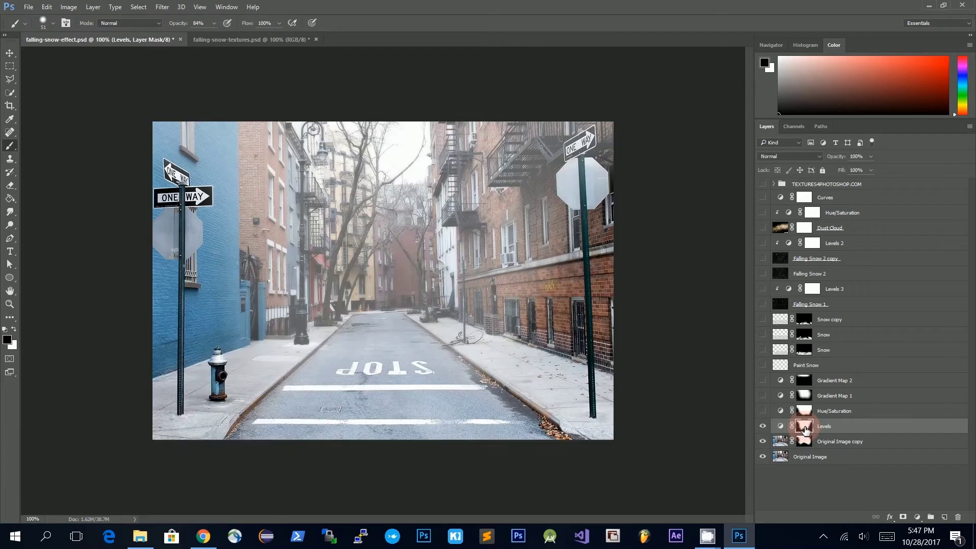
Step: Select the Hue/Saturation adjustment layer above Levels and turn on its visibility
{"action": "left_click", "coordinate": [868, 416]}
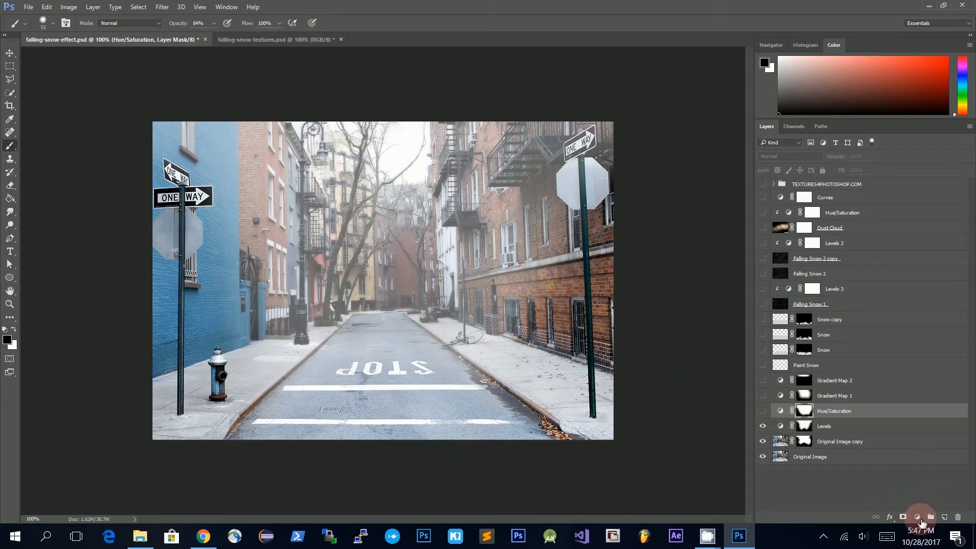
{"action": "left_click", "coordinate": [919, 519]}
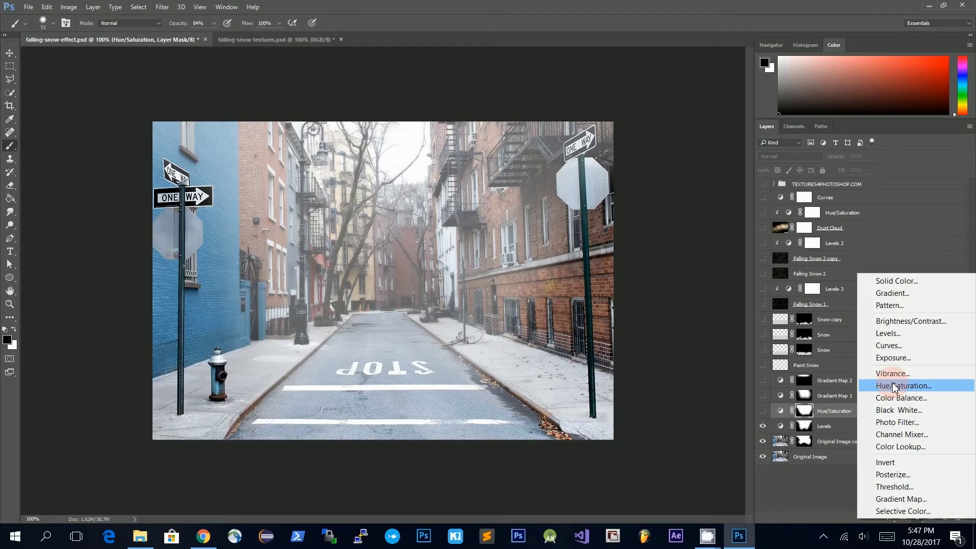
{"action": "left_click", "coordinate": [761, 417]}
{"action": "left_click", "coordinate": [763, 410]}
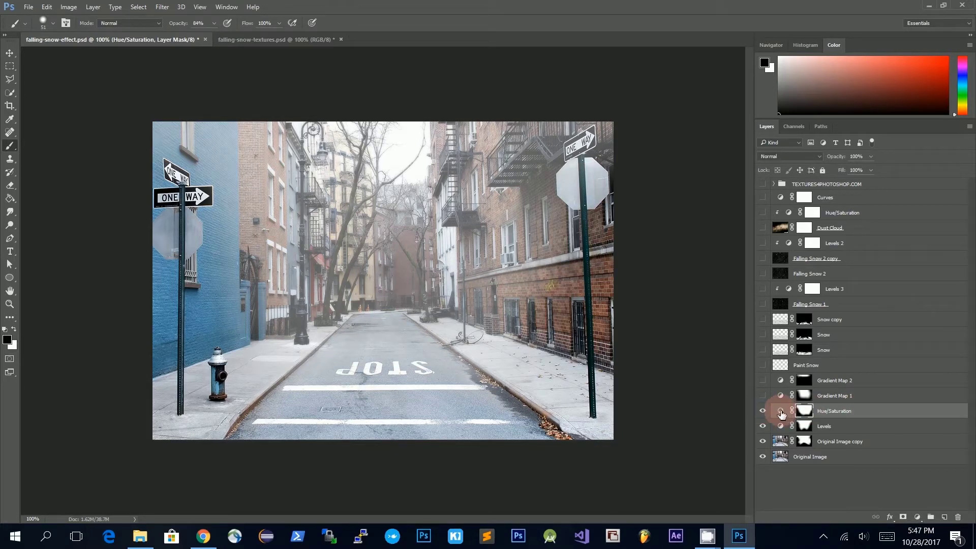
Step: Reduce the Hue/Saturation adjustment layer's saturation slightly, and view its mask on its own before returning to the normal image view
{"action": "double_click", "coordinate": [781, 412]}
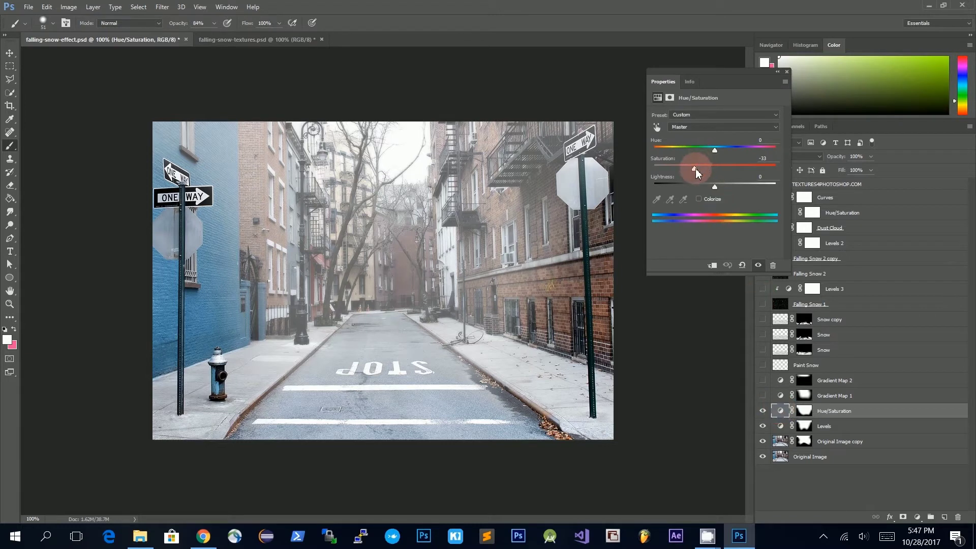
{"action": "mouse_move", "coordinate": [695, 170]}
{"action": "left_mouse_down"}
{"action": "mouse_move", "coordinate": [741, 171]}
{"action": "mouse_move", "coordinate": [671, 172]}
{"action": "mouse_move", "coordinate": [711, 176]}
{"action": "mouse_move", "coordinate": [681, 174]}
{"action": "left_mouse_up"}
{"action": "left_click_drag", "start_coordinate": [693, 172], "coordinate": [692, 172]}
{"action": "left_click", "coordinate": [786, 74]}
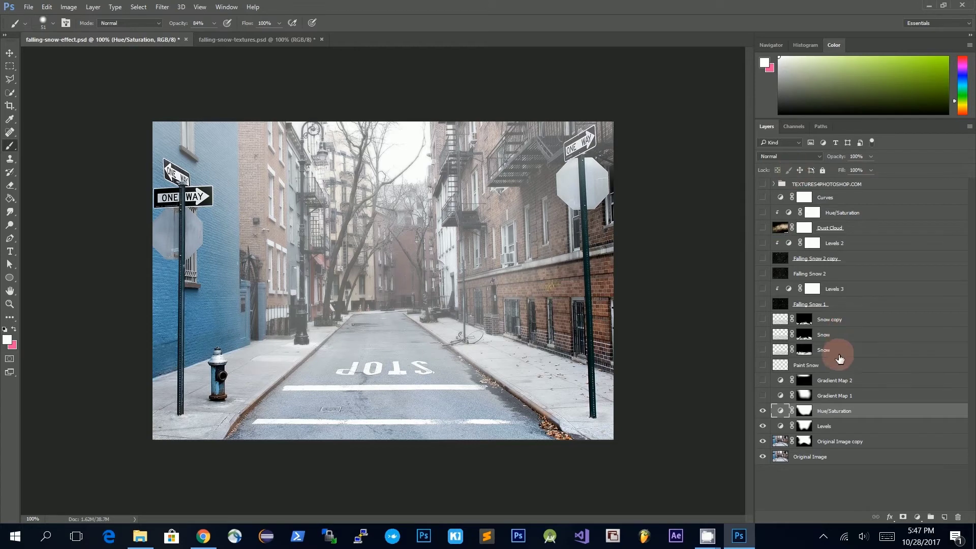
{"action": "left_click", "coordinate": [805, 410], "text": "alt"}
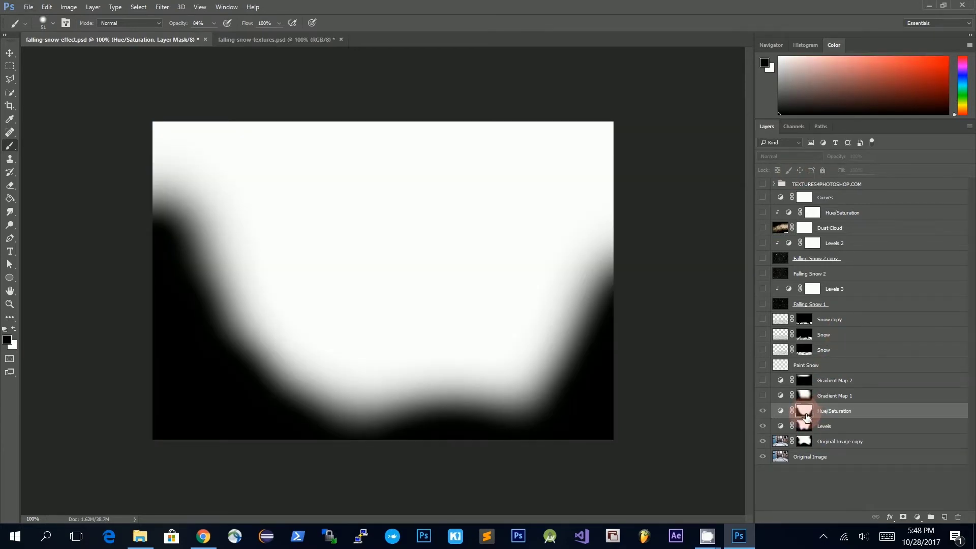
{"action": "left_click", "coordinate": [805, 416], "text": "alt"}
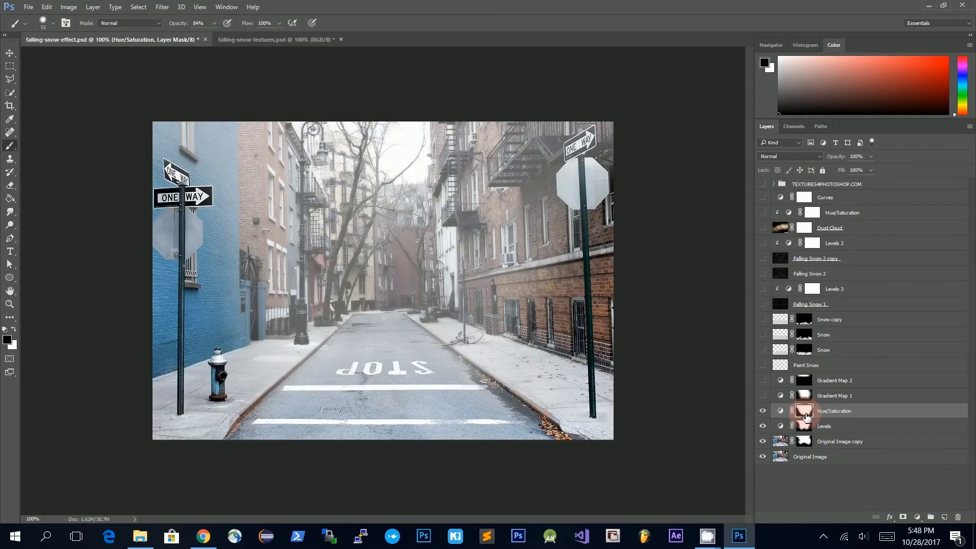
Step: Select the Gradient Map 1 layer and turn on its visibility
{"action": "left_click", "coordinate": [835, 396]}
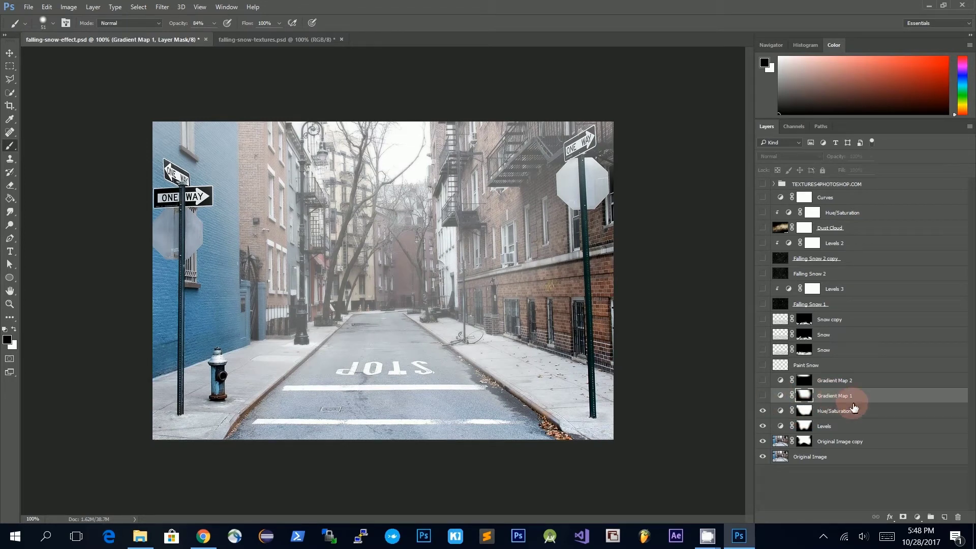
{"action": "left_click", "coordinate": [918, 517]}
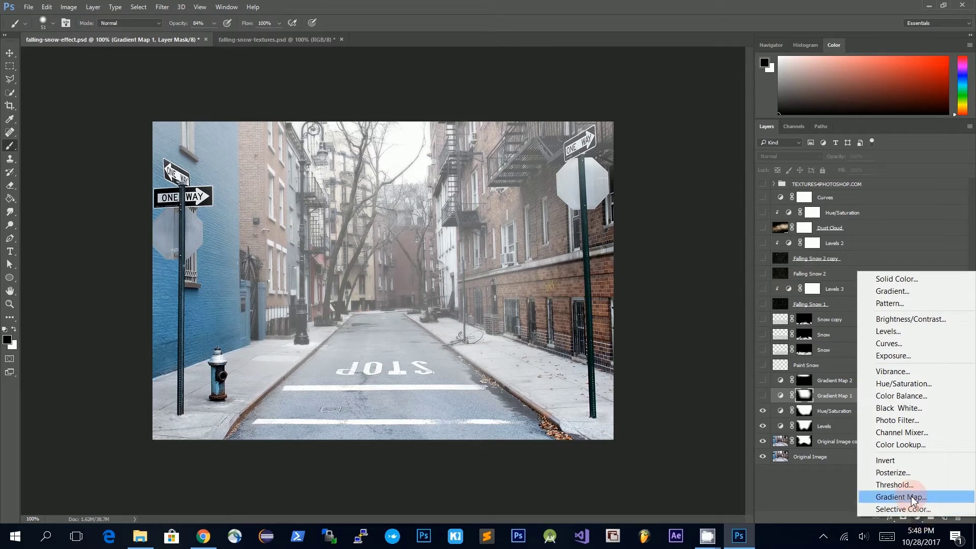
{"action": "left_click", "coordinate": [834, 403]}
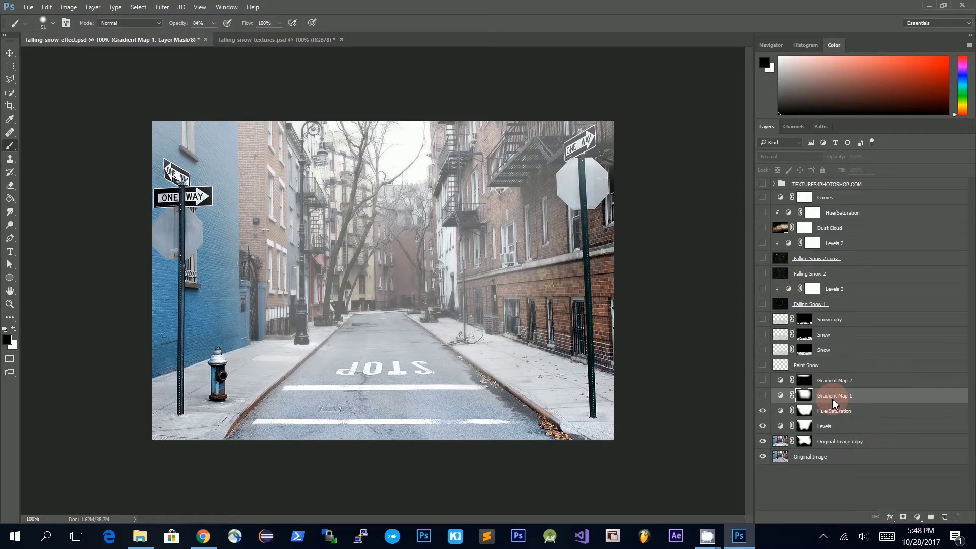
{"action": "left_click", "coordinate": [763, 396]}
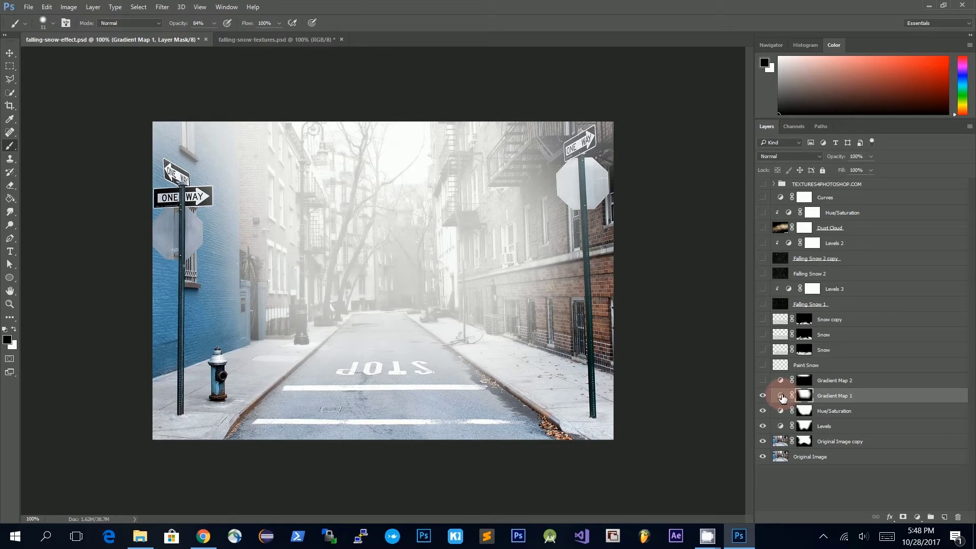
Step: Examine the start and end stop colors of the gradient used by Gradient Map 1
{"action": "double_click", "coordinate": [781, 396]}
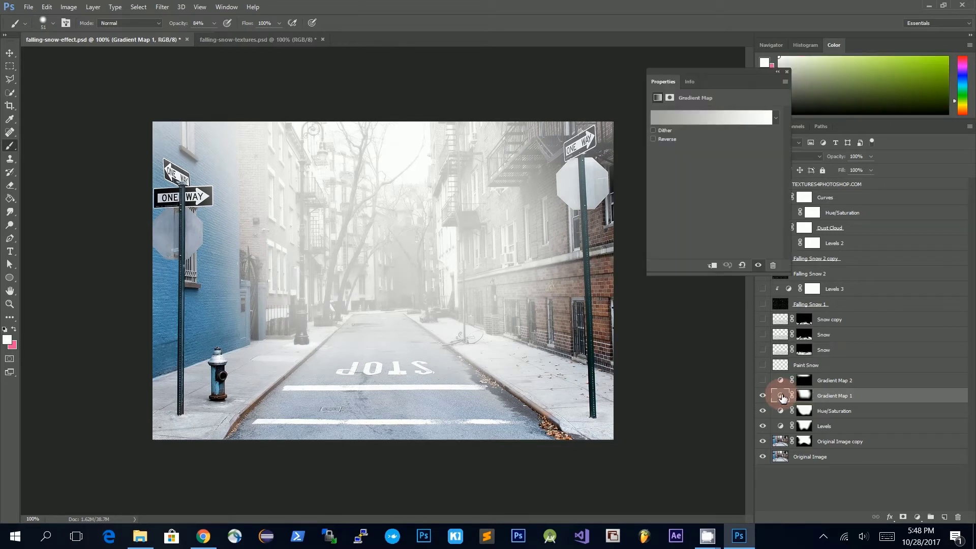
{"action": "left_click", "coordinate": [700, 118]}
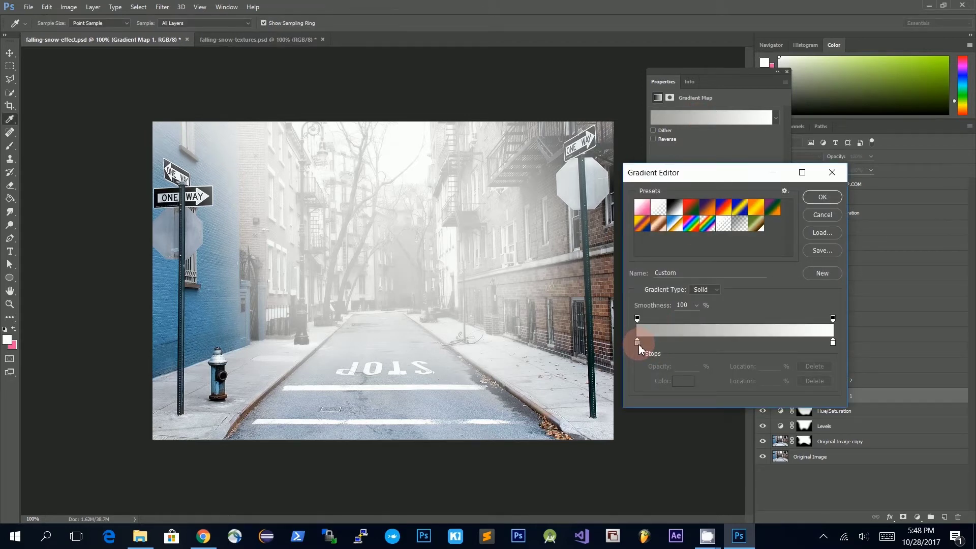
{"action": "double_click", "coordinate": [637, 342]}
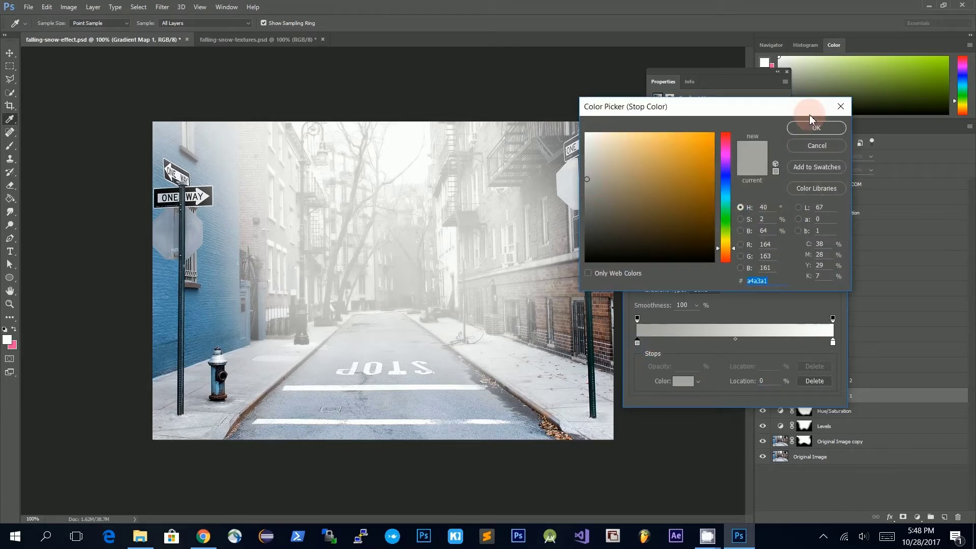
{"action": "left_click", "coordinate": [812, 128]}
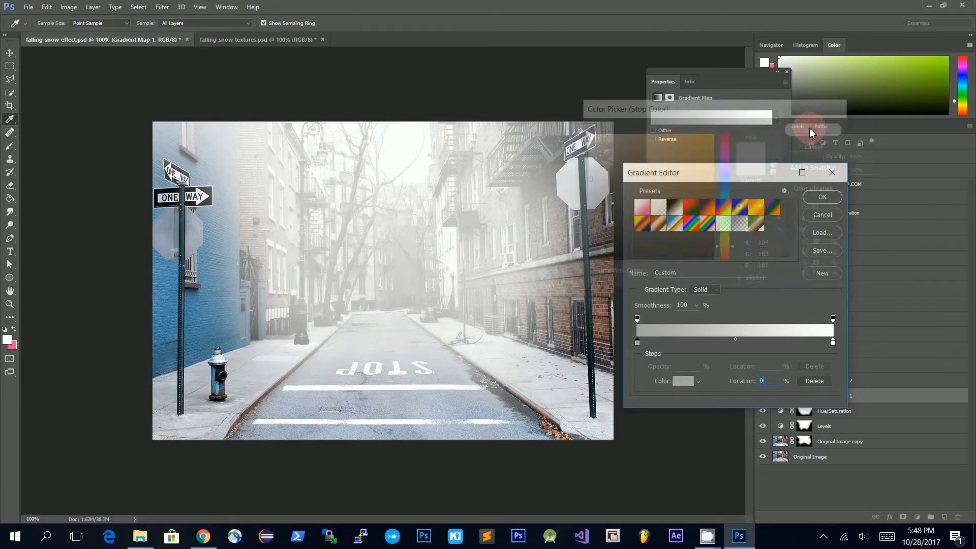
{"action": "double_click", "coordinate": [833, 344]}
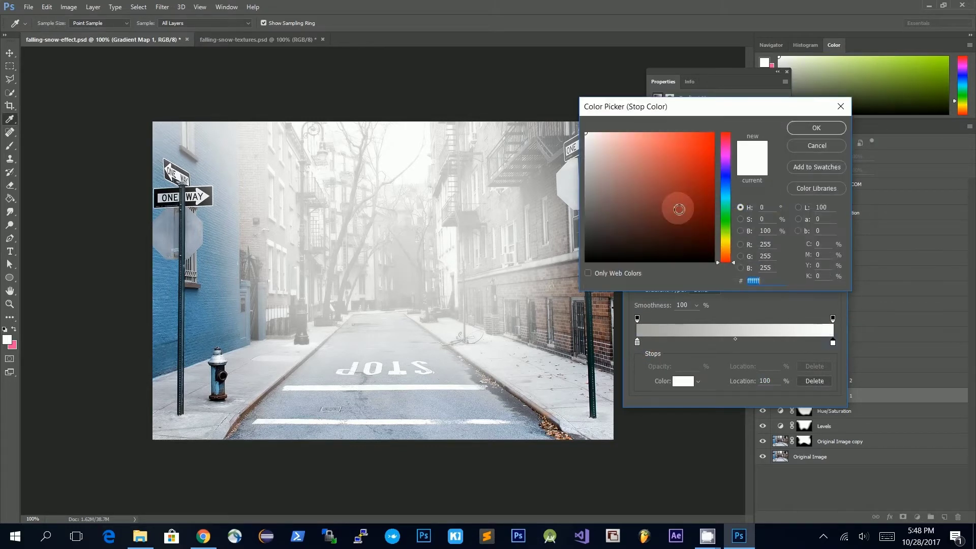
{"action": "left_click", "coordinate": [804, 127]}
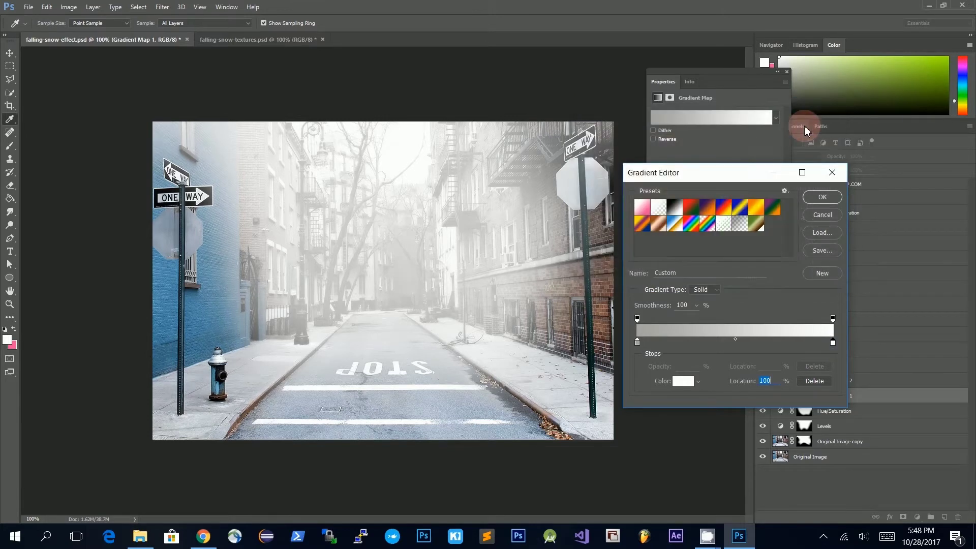
{"action": "left_click", "coordinate": [823, 197]}
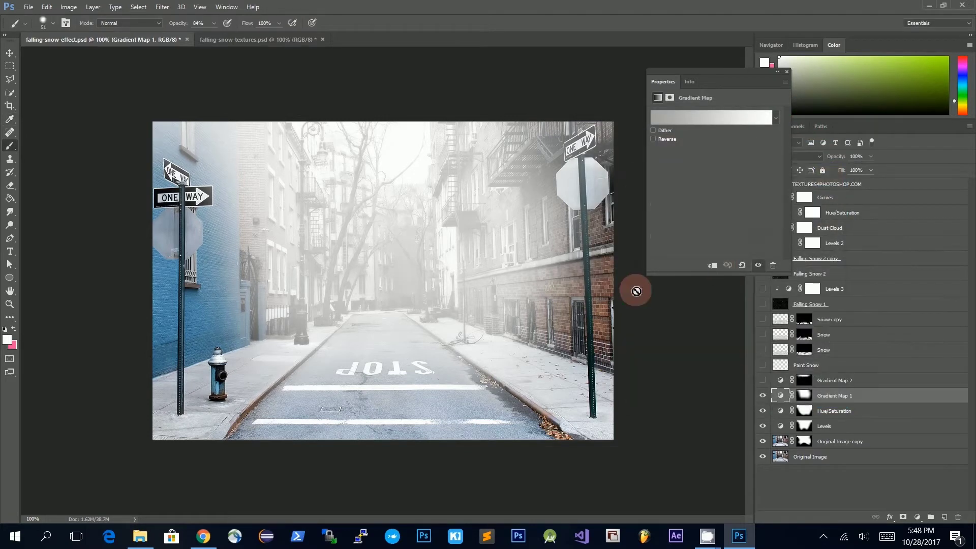
{"action": "left_click", "coordinate": [787, 73]}
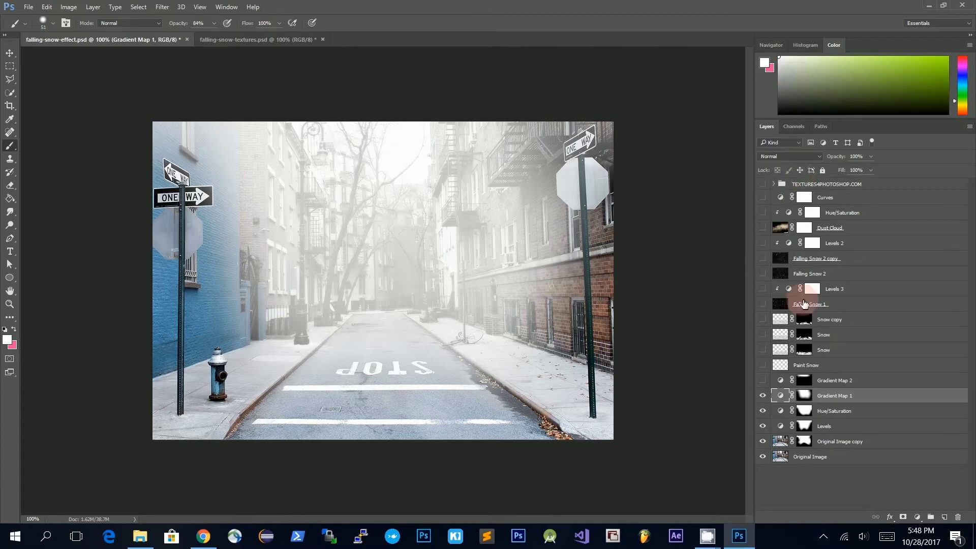
Step: Examine the Gradient Map 1 layer's mask on its own and return to the normal image view
{"action": "left_click", "coordinate": [805, 398], "text": "alt"}
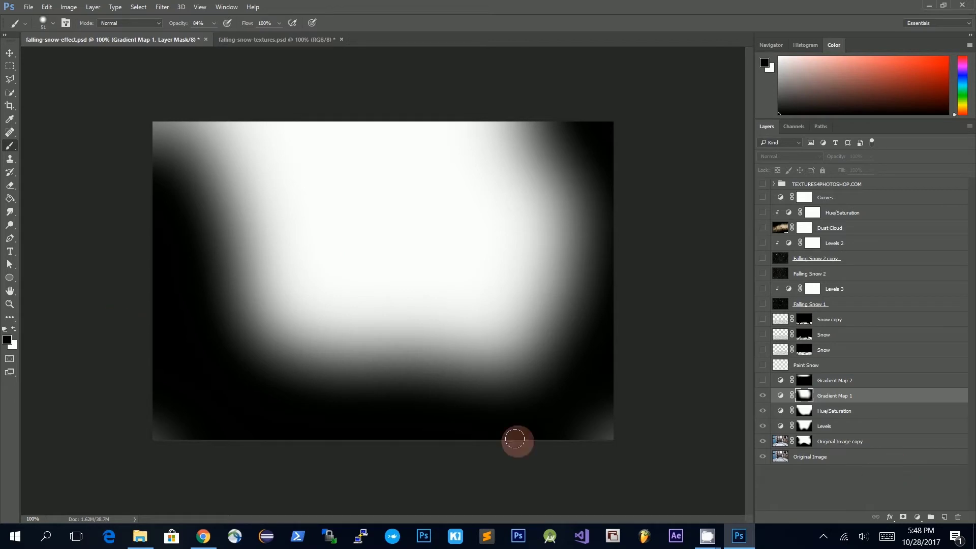
{"action": "left_click", "coordinate": [764, 397]}
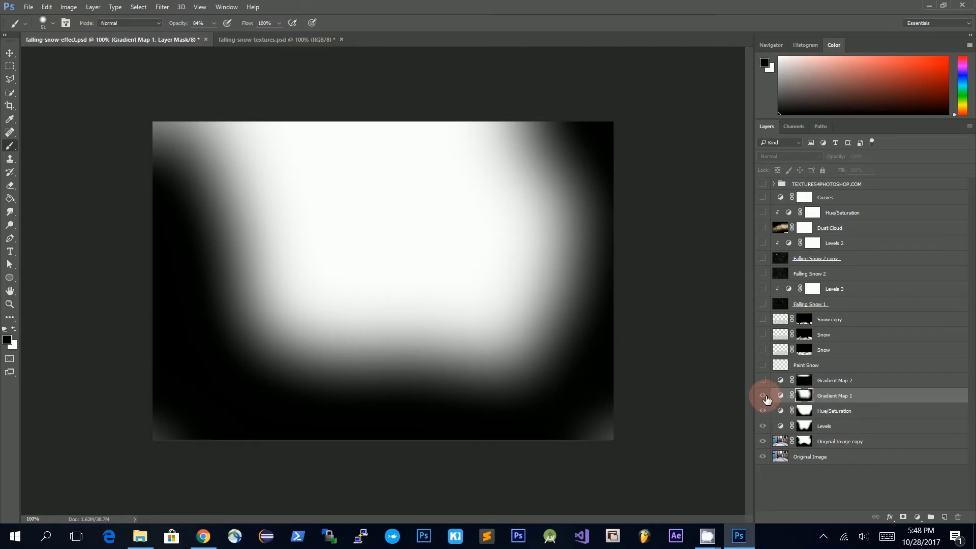
{"action": "left_click", "coordinate": [807, 397]}
{"action": "left_click", "coordinate": [807, 397], "text": "alt"}
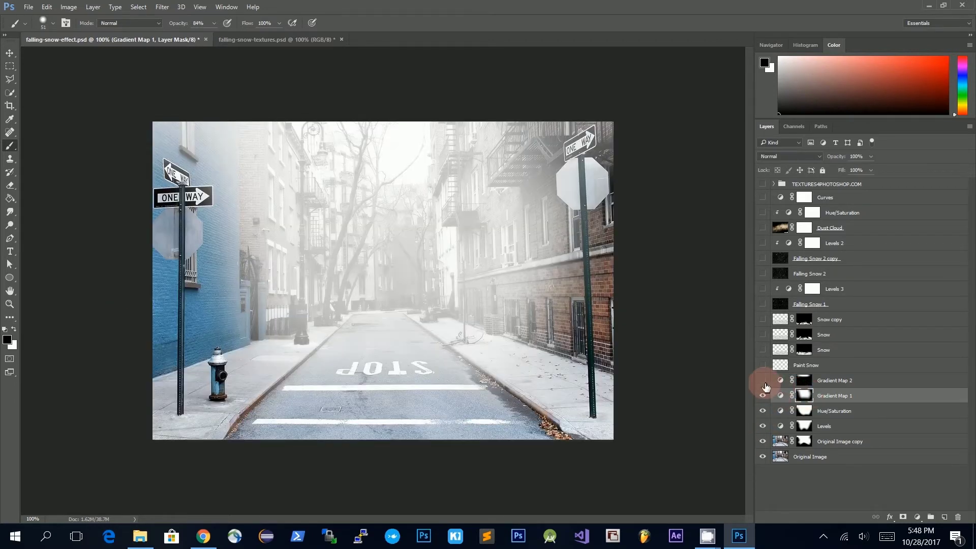
Step: Select the Gradient Map 2 layer and turn on its visibility
{"action": "left_click", "coordinate": [839, 380]}
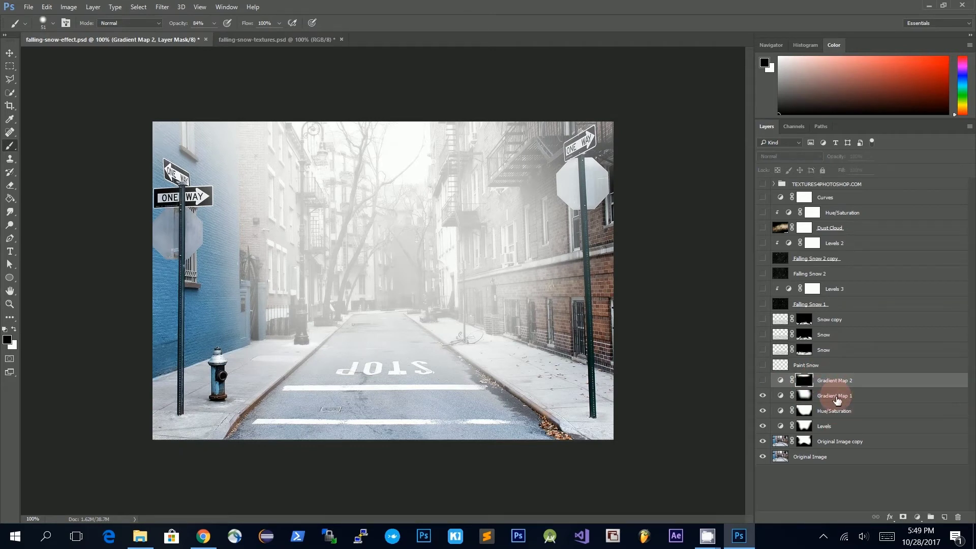
{"action": "left_click", "coordinate": [763, 380]}
Step: Examine the Gradient Map 2 layer's mask on its own, and view the adjustment's gradient settings
{"action": "left_click", "coordinate": [813, 384]}
{"action": "left_click", "coordinate": [805, 385]}
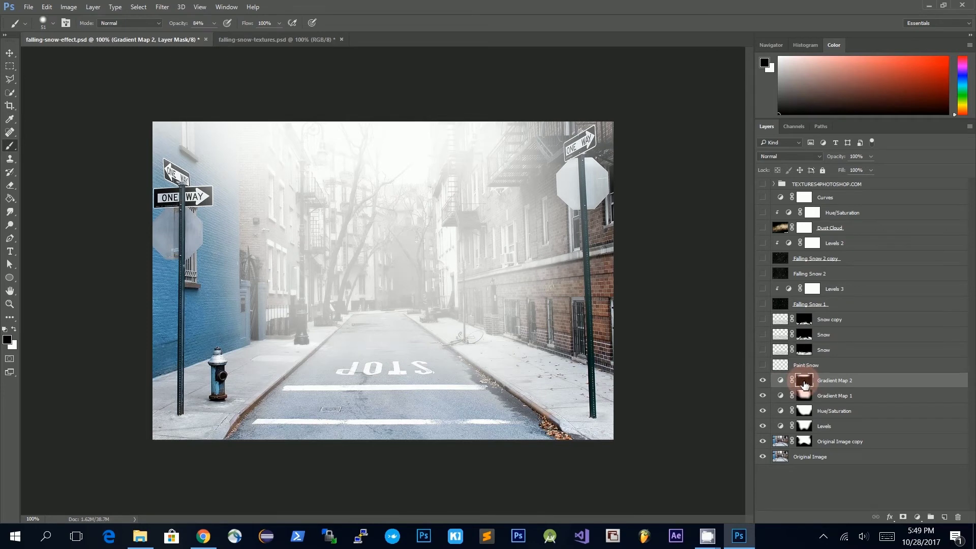
{"action": "left_click", "coordinate": [805, 385], "text": "alt"}
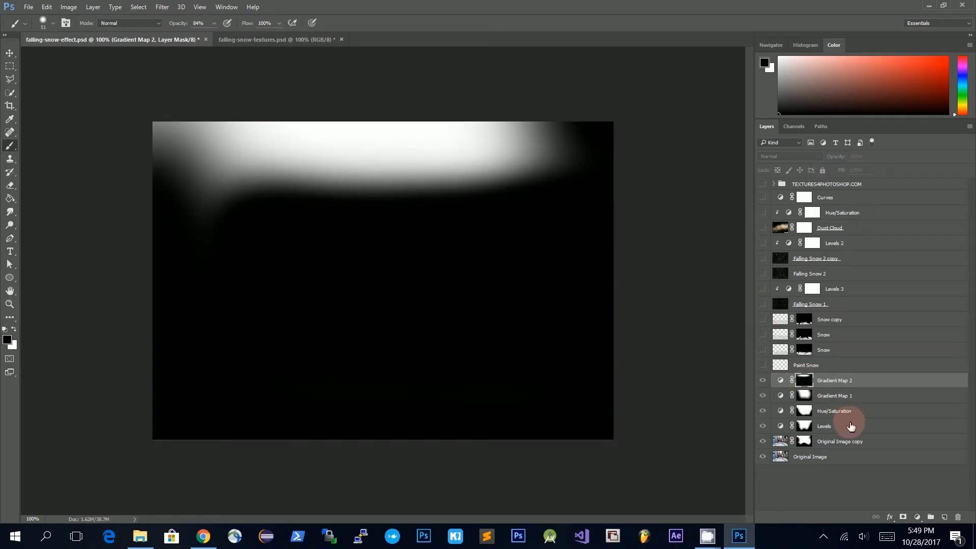
{"action": "left_click", "coordinate": [782, 382]}
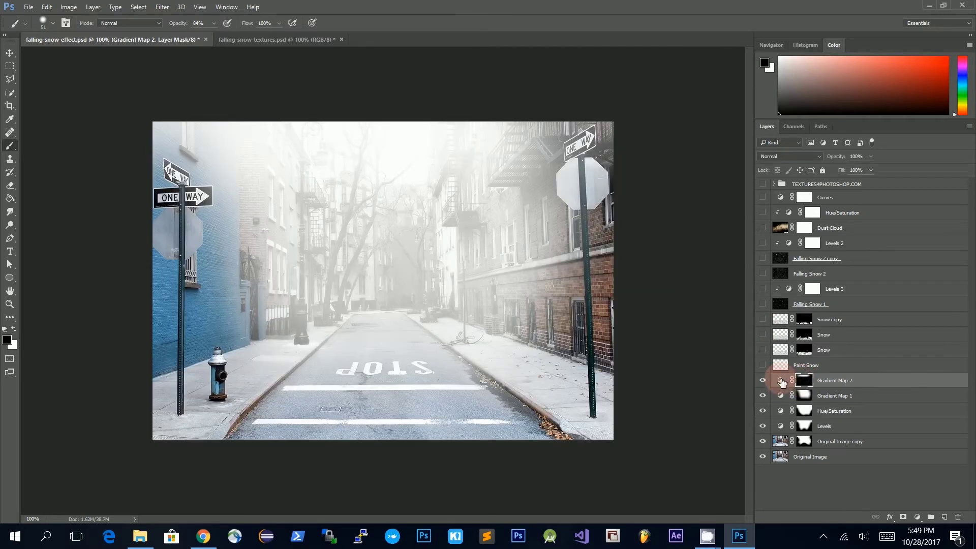
{"action": "double_click", "coordinate": [782, 383]}
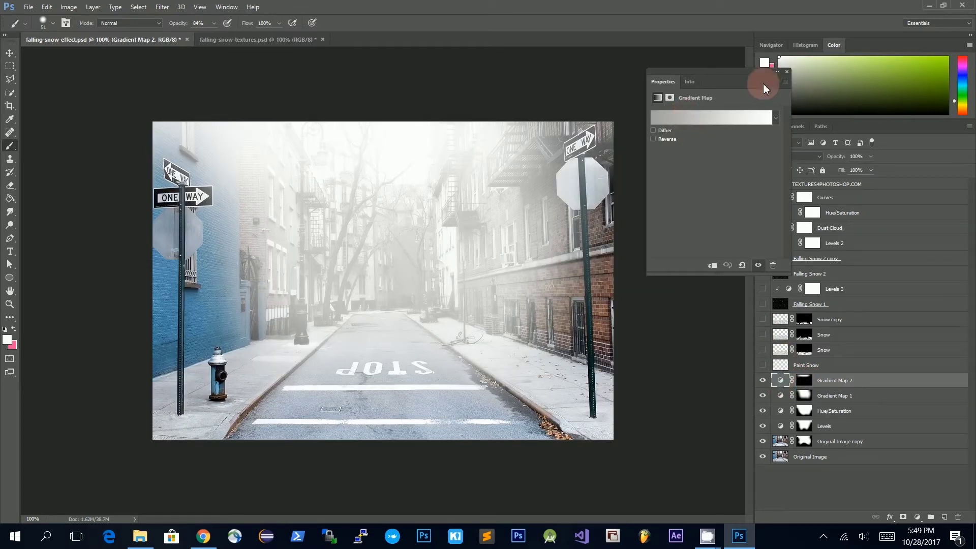
{"action": "left_click", "coordinate": [787, 72]}
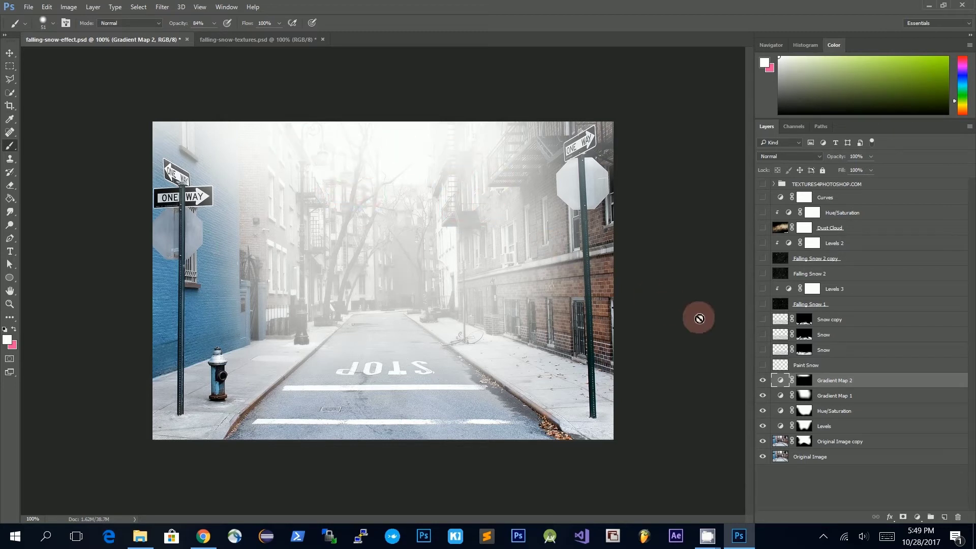
Step: Create a new empty layer directly above Gradient Map 2
{"action": "left_click", "coordinate": [898, 378]}
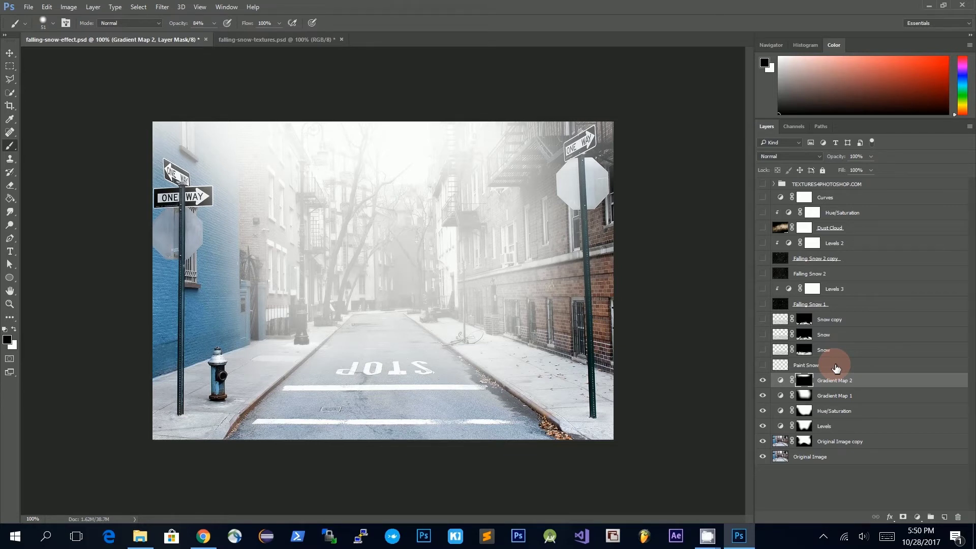
{"action": "key", "text": "ctrl+shift+alt+n"}
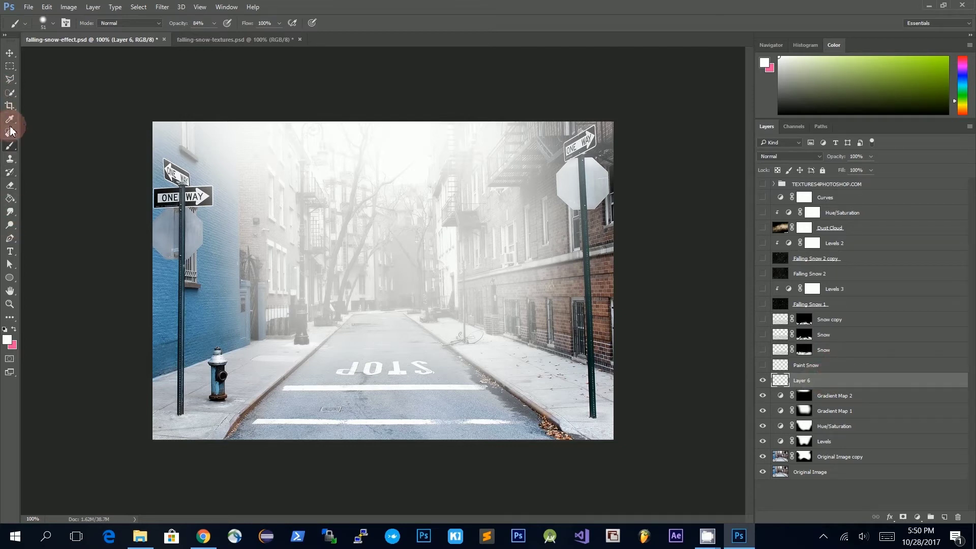
Step: Reduce the Brush tool's size and set its opacity to 100%
{"action": "left_click", "coordinate": [53, 24]}
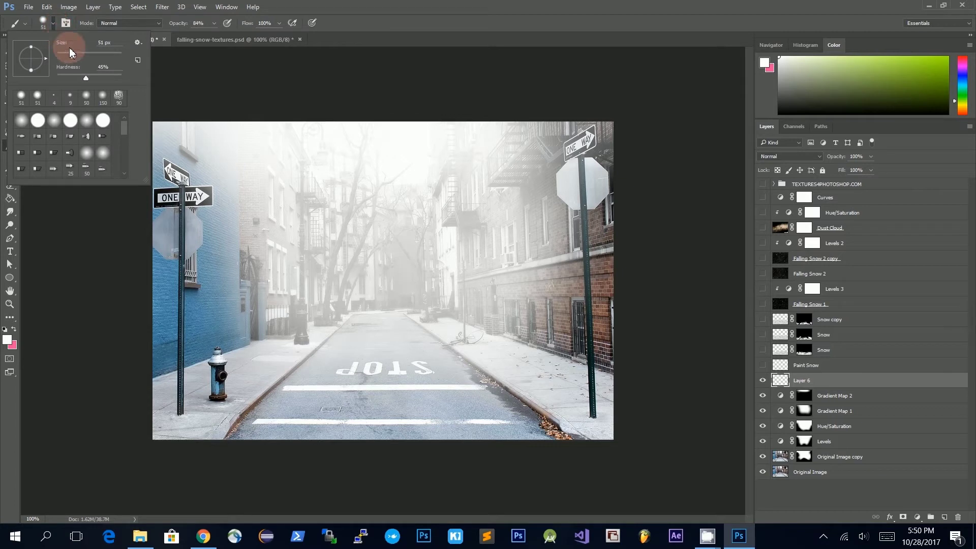
{"action": "left_click_drag", "start_coordinate": [65, 56], "coordinate": [67, 75]}
{"action": "left_click", "coordinate": [215, 23]}
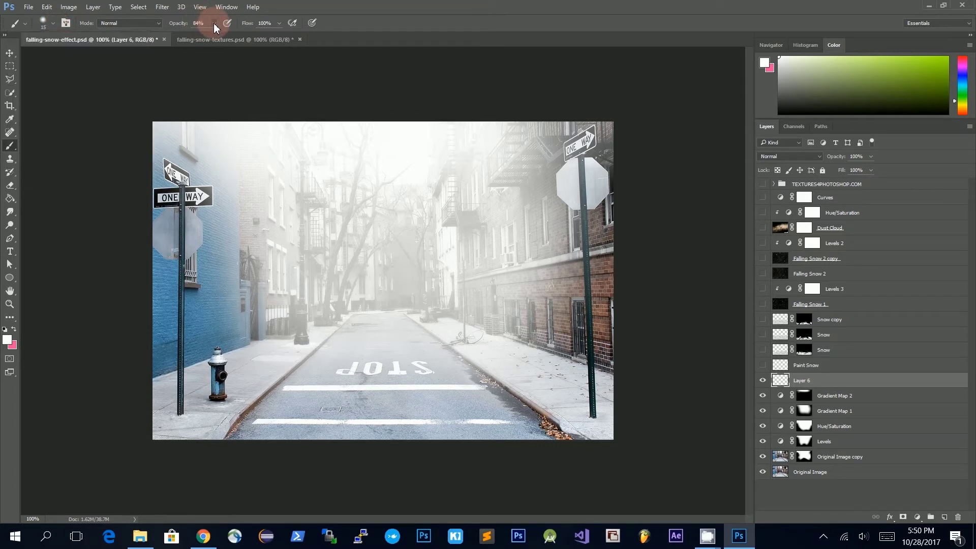
{"action": "left_click_drag", "start_coordinate": [215, 35], "coordinate": [224, 38]}
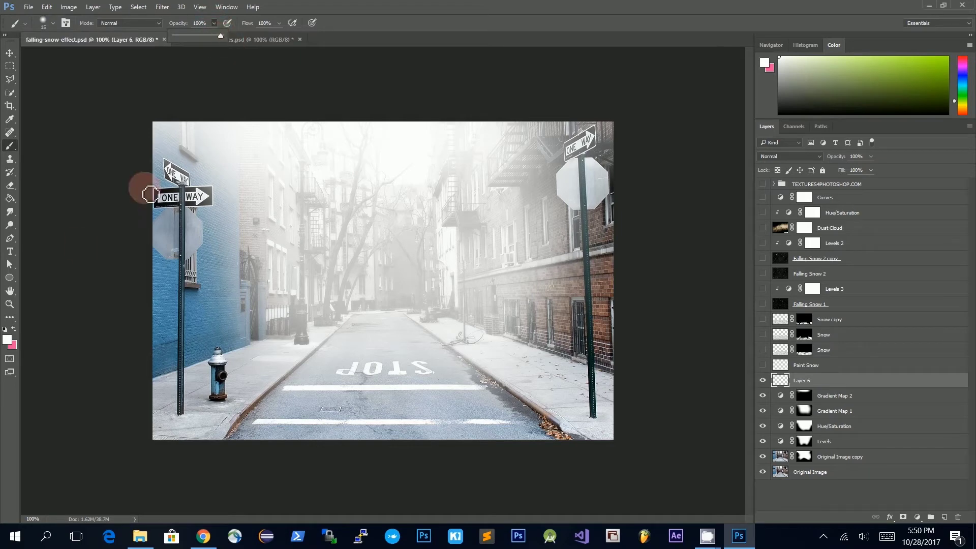
Step: Paint snow along the top edges of the one-way signs beside the blue building, using white (ffffff) as the foreground color
{"action": "left_click", "coordinate": [9, 342]}
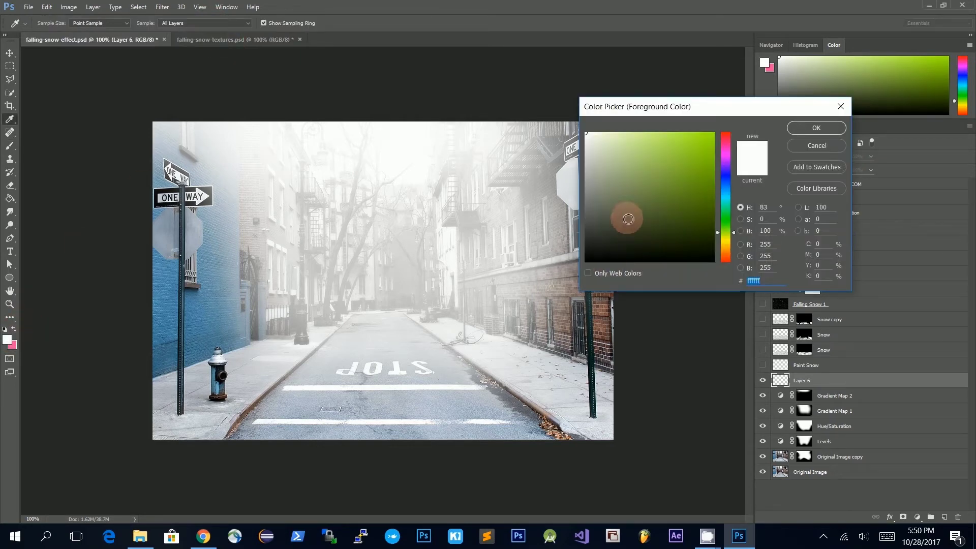
{"action": "left_click", "coordinate": [817, 128]}
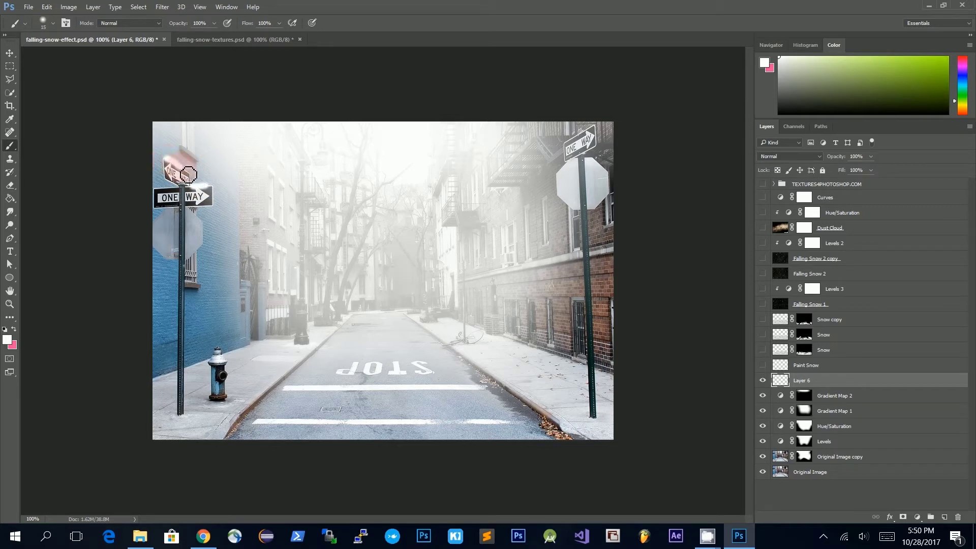
{"action": "left_click", "coordinate": [175, 166], "text": "alt"}
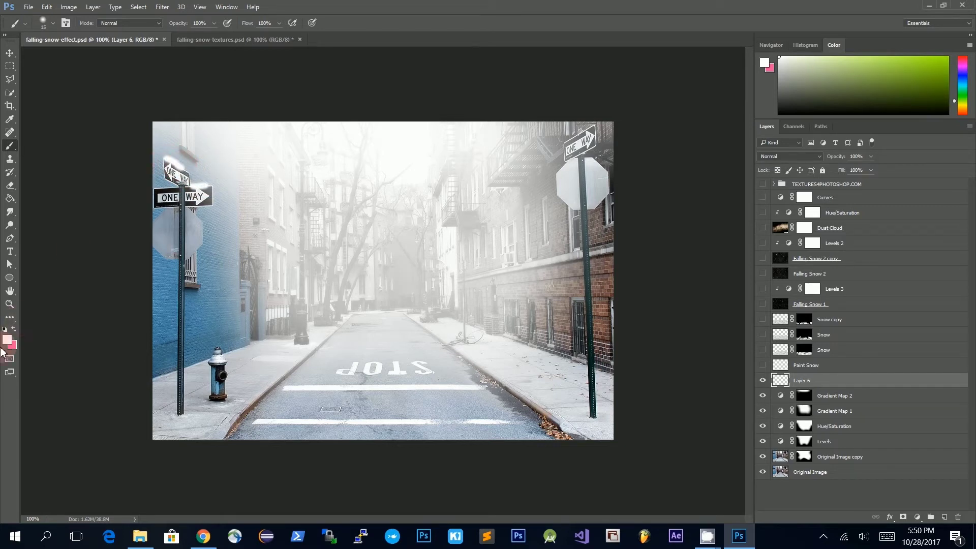
Step: Shade the lower parts of the snow on the one-way signs beside the blue building, using light gray (eaeaea) as the foreground color
{"action": "left_click", "coordinate": [7, 342]}
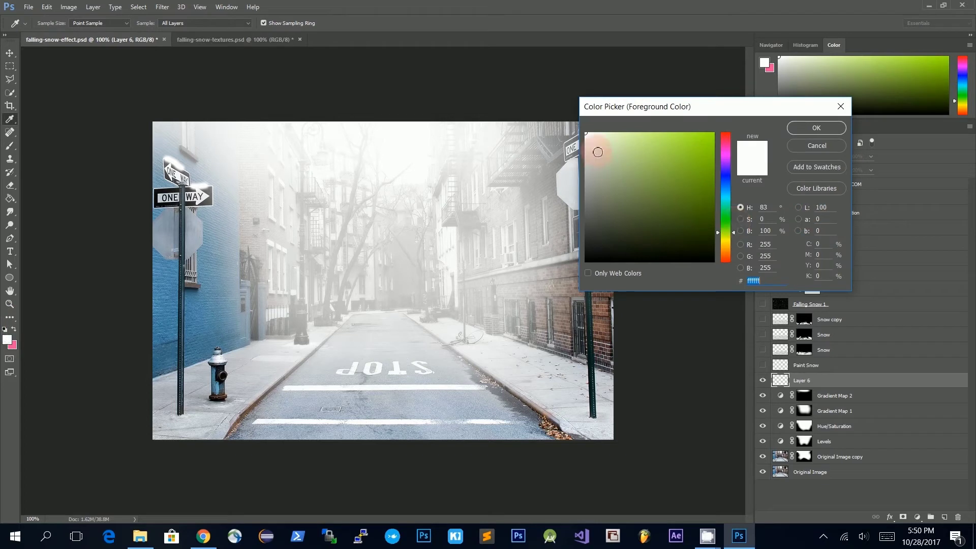
{"action": "left_click_drag", "start_coordinate": [589, 143], "coordinate": [586, 143]}
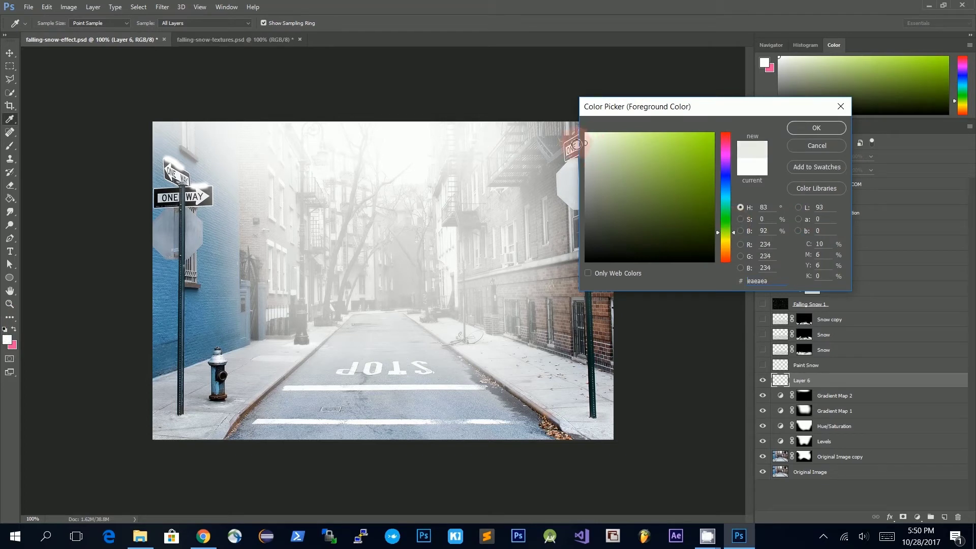
{"action": "left_click", "coordinate": [801, 129]}
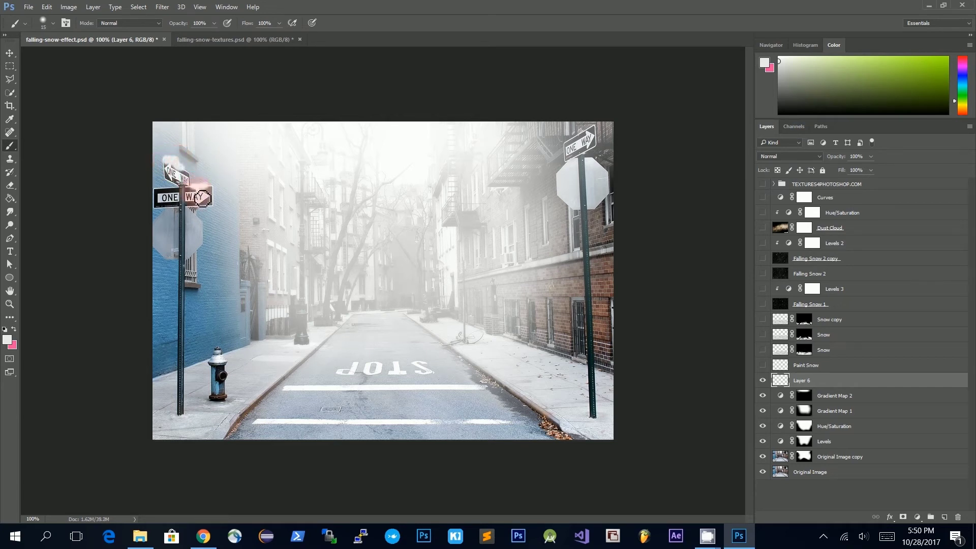
{"action": "left_click_drag", "start_coordinate": [213, 192], "coordinate": [166, 193]}
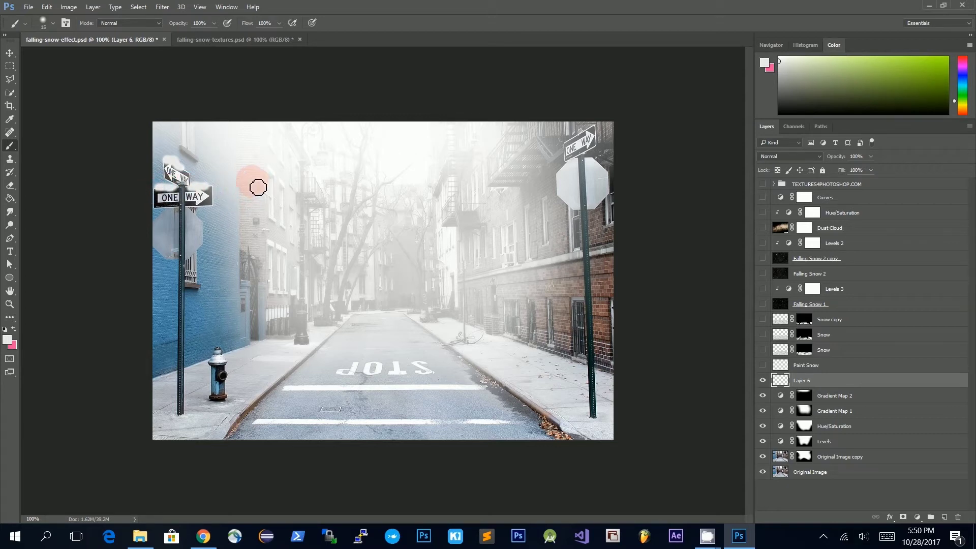
Step: Set the foreground color back to white, reduce the brush size to 6 px, and paint fine snow details on the same one-way signs
{"action": "left_click", "coordinate": [7, 340]}
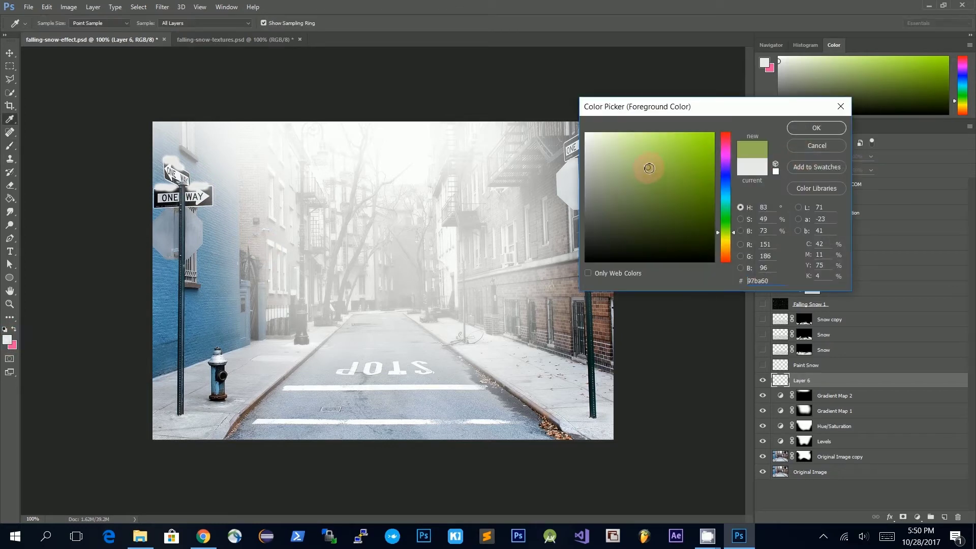
{"action": "left_click", "coordinate": [810, 130]}
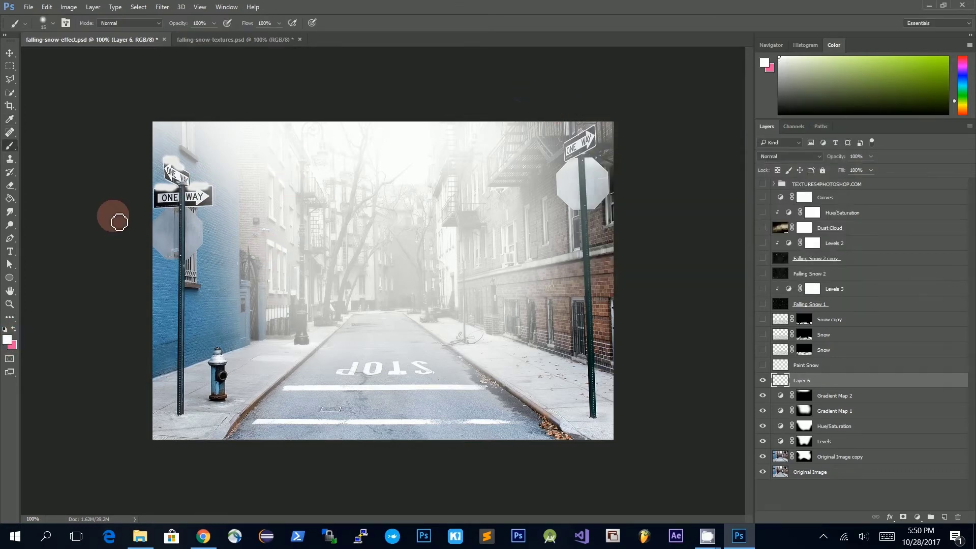
{"action": "left_click", "coordinate": [54, 24]}
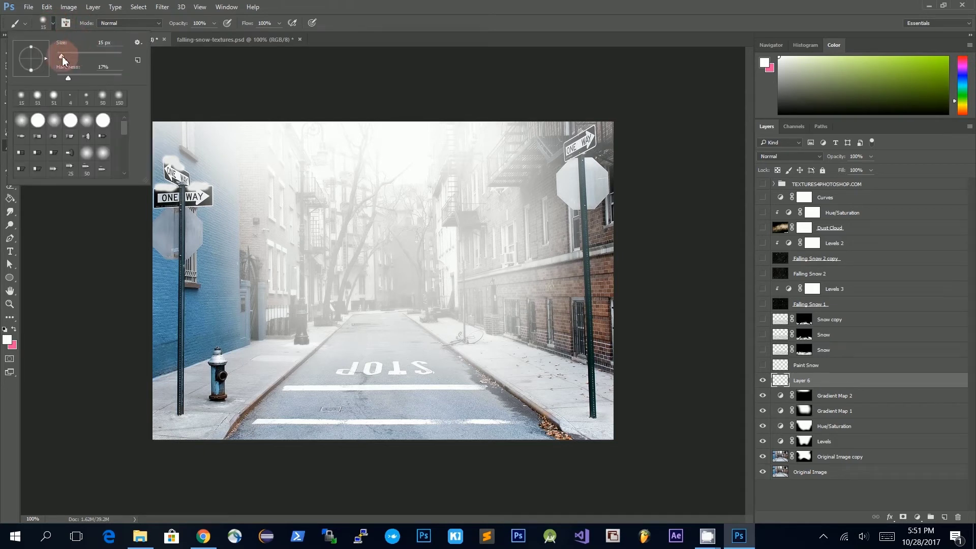
{"action": "left_click", "coordinate": [175, 168]}
{"action": "mouse_move", "coordinate": [180, 165]}
{"action": "left_mouse_down"}
{"action": "mouse_move", "coordinate": [210, 192]}
{"action": "mouse_move", "coordinate": [201, 194]}
{"action": "mouse_move", "coordinate": [211, 192]}
{"action": "mouse_move", "coordinate": [164, 197]}
{"action": "mouse_move", "coordinate": [161, 188]}
{"action": "mouse_move", "coordinate": [178, 188]}
{"action": "mouse_move", "coordinate": [173, 195]}
{"action": "left_mouse_up"}
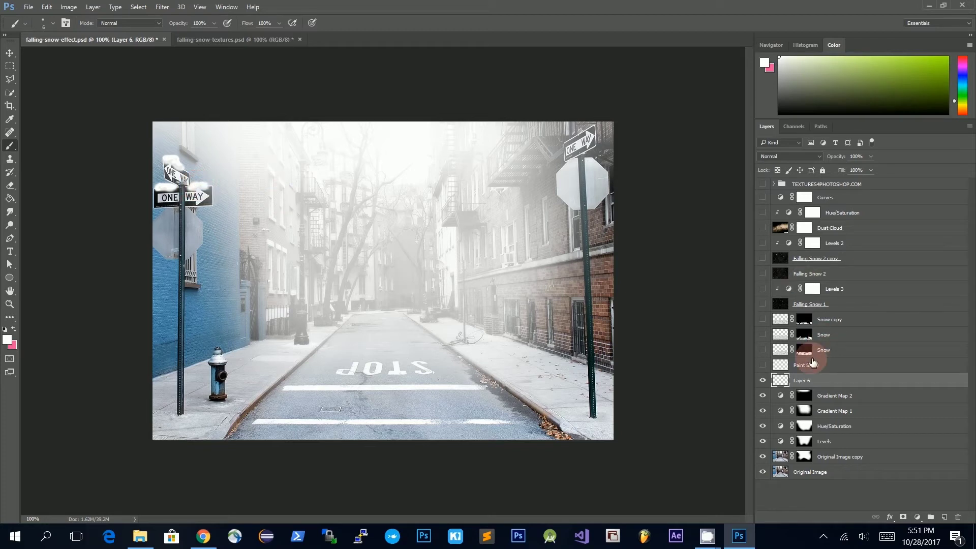
Step: Delete Layer 6 and show the prepared Paint Snow layer in its place
{"action": "left_click", "coordinate": [763, 380]}
{"action": "left_click", "coordinate": [763, 365]}
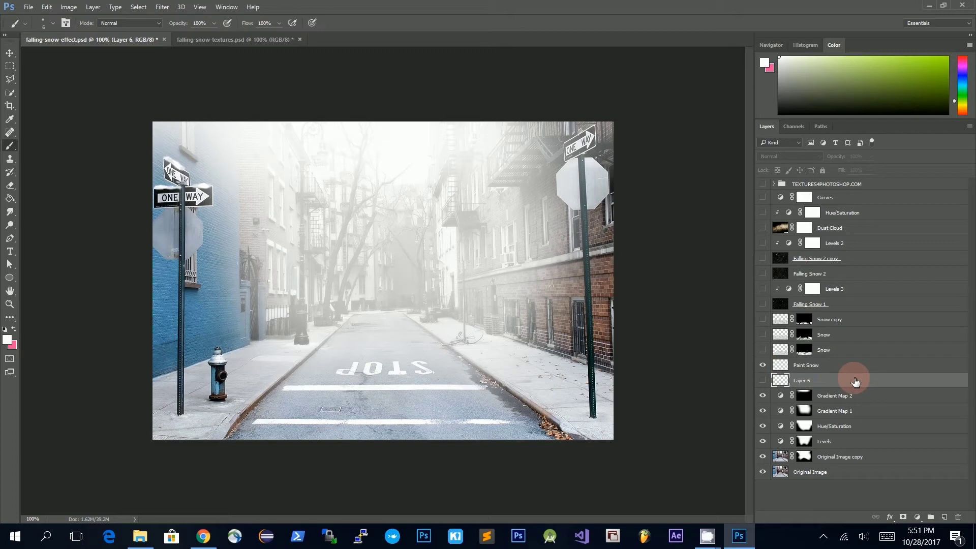
{"action": "key", "text": "Delete"}
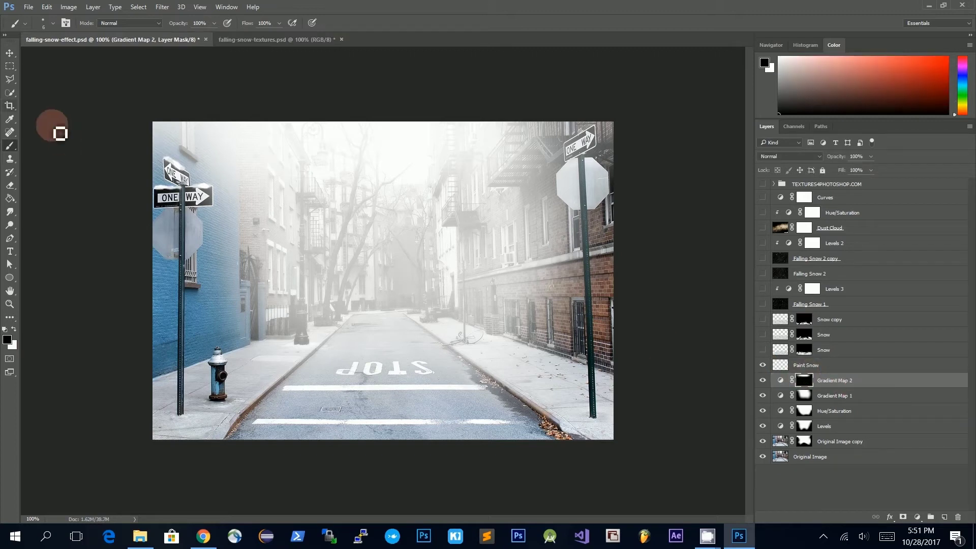
{"action": "mouse_move", "coordinate": [191, 204]}
{"action": "left_mouse_down"}
{"action": "mouse_move", "coordinate": [153, 192]}
{"action": "mouse_move", "coordinate": [178, 199]}
{"action": "left_mouse_up"}
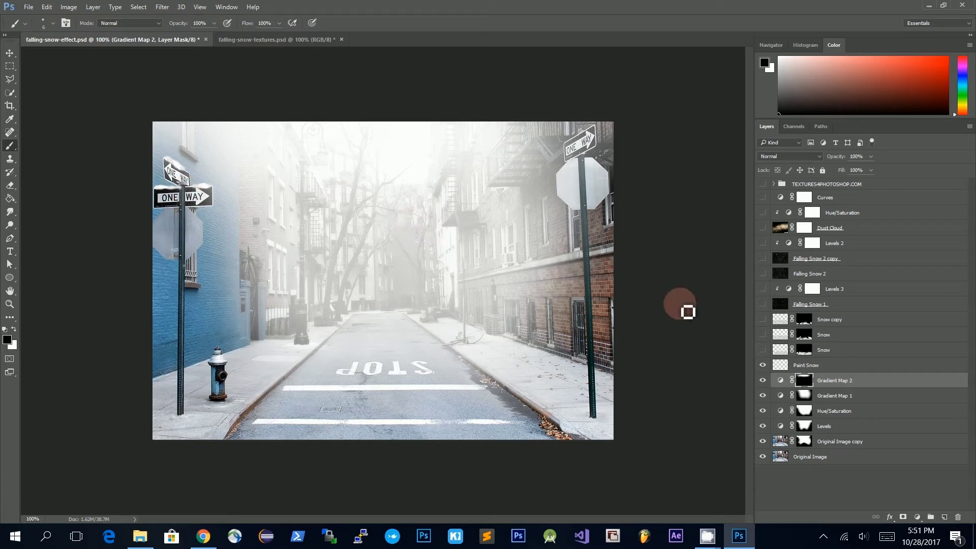
Step: Show the unmasked Snow texture layer above Paint Snow and set its blend mode to Screen
{"action": "left_click", "coordinate": [785, 365]}
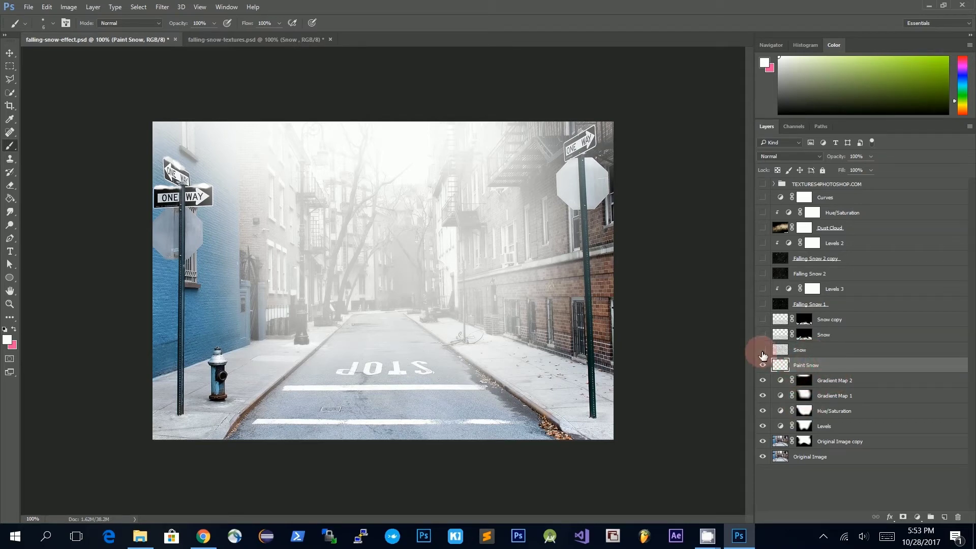
{"action": "left_click", "coordinate": [764, 350]}
{"action": "left_click", "coordinate": [825, 352]}
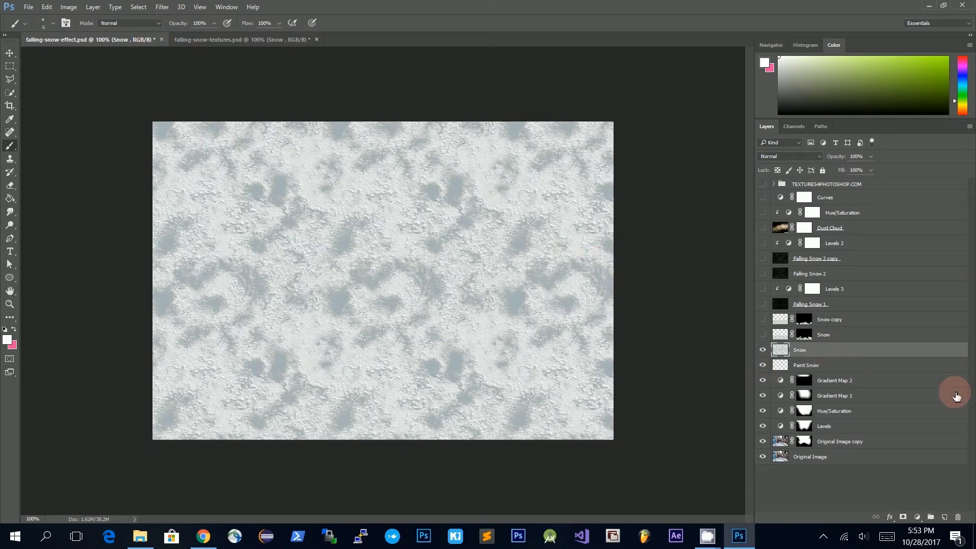
{"action": "left_click", "coordinate": [820, 157]}
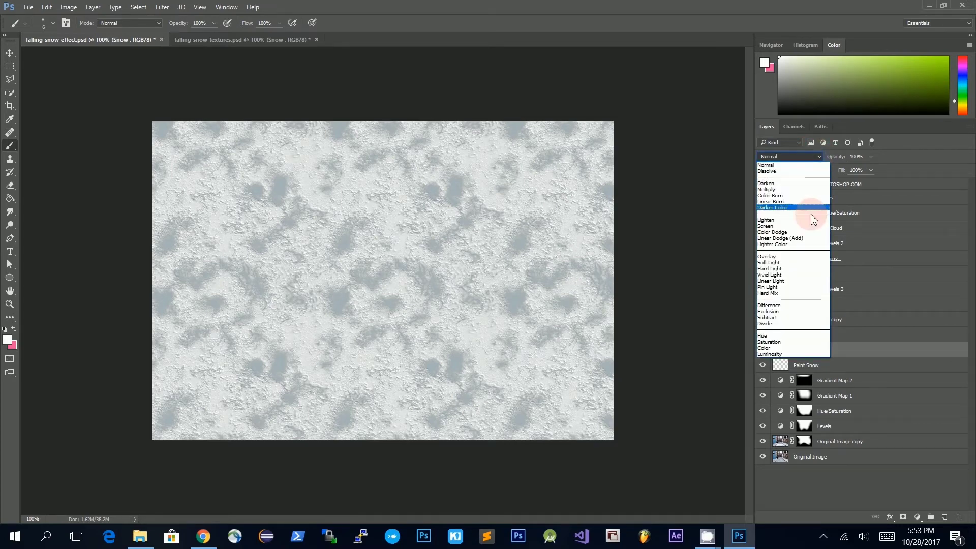
{"action": "left_click", "coordinate": [780, 226]}
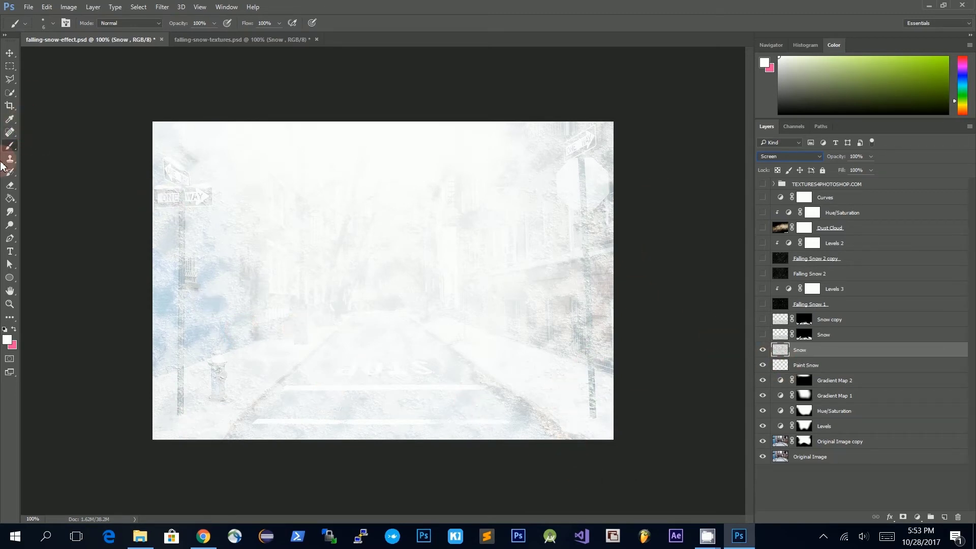
Step: Distort the Snow texture into a perspective plane covering the road and sidewalks, narrowing toward the far end of the street
{"action": "left_click", "coordinate": [46, 7]}
{"action": "left_click", "coordinate": [61, 6]}
{"action": "mouse_move", "coordinate": [47, 7]}
{"action": "mouse_move", "coordinate": [89, 270]}
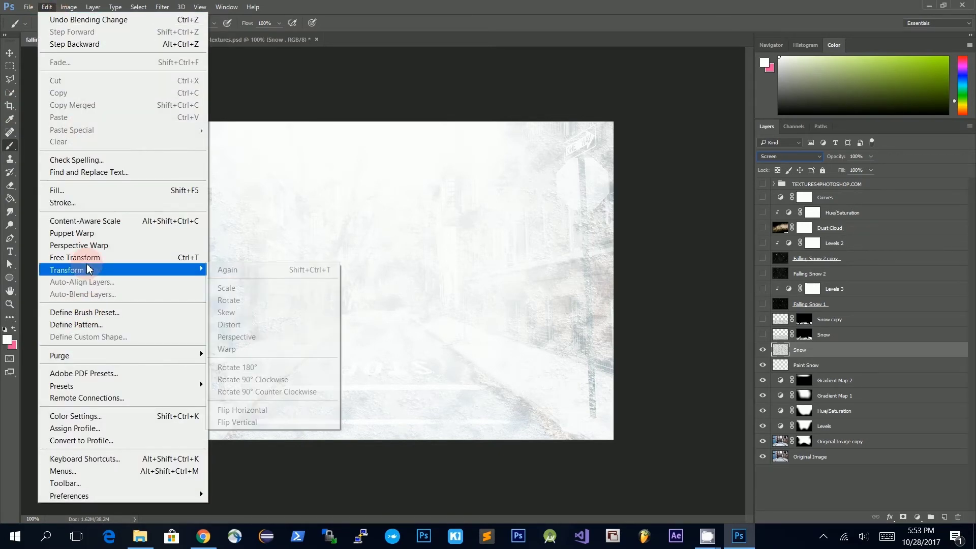
{"action": "left_click", "coordinate": [256, 320]}
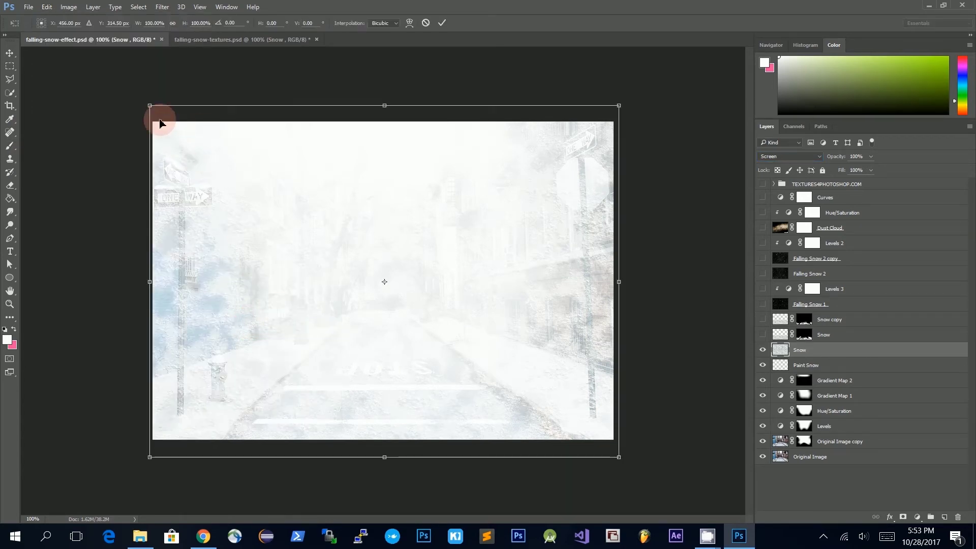
{"action": "left_click_drag", "start_coordinate": [149, 107], "coordinate": [292, 303]}
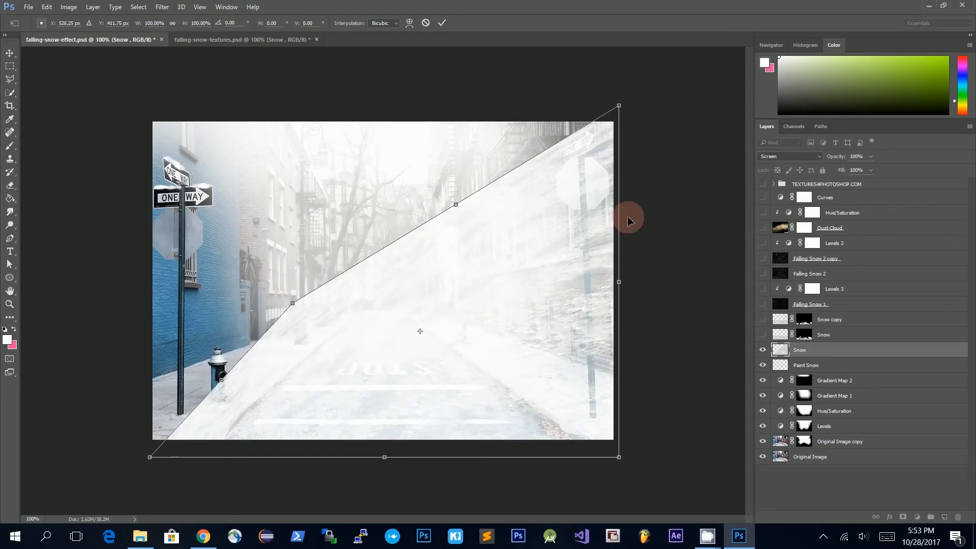
{"action": "left_click_drag", "start_coordinate": [619, 106], "coordinate": [470, 323]}
{"action": "left_click_drag", "start_coordinate": [619, 457], "coordinate": [794, 452]}
{"action": "left_click_drag", "start_coordinate": [288, 305], "coordinate": [322, 323]}
{"action": "left_click_drag", "start_coordinate": [151, 458], "coordinate": [66, 461]}
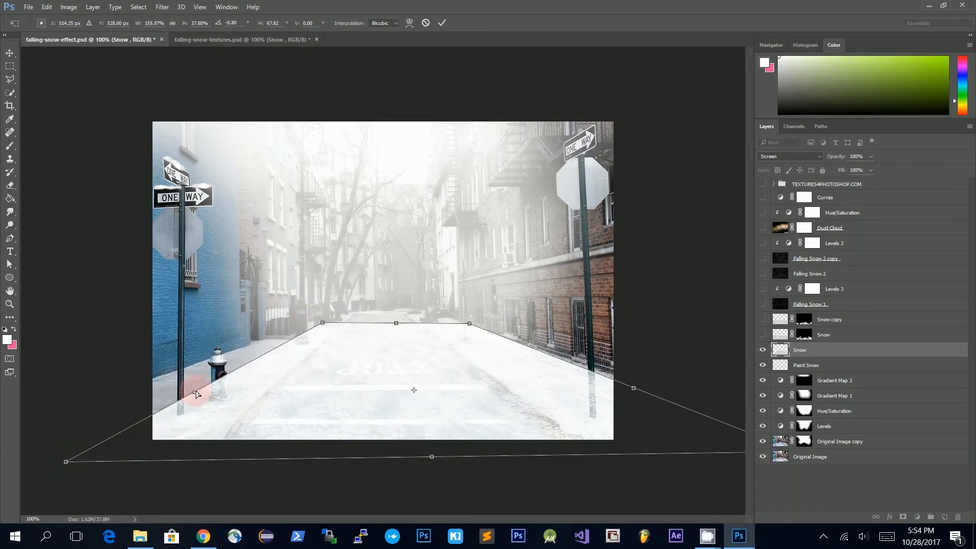
Step: Refine the Snow texture's distortion so it reaches both photo edges and the street's far end, and apply the transform
{"action": "left_click_drag", "start_coordinate": [195, 396], "coordinate": [104, 394]}
{"action": "left_click_drag", "start_coordinate": [231, 321], "coordinate": [343, 310]}
{"action": "left_click_drag", "start_coordinate": [473, 325], "coordinate": [430, 306]}
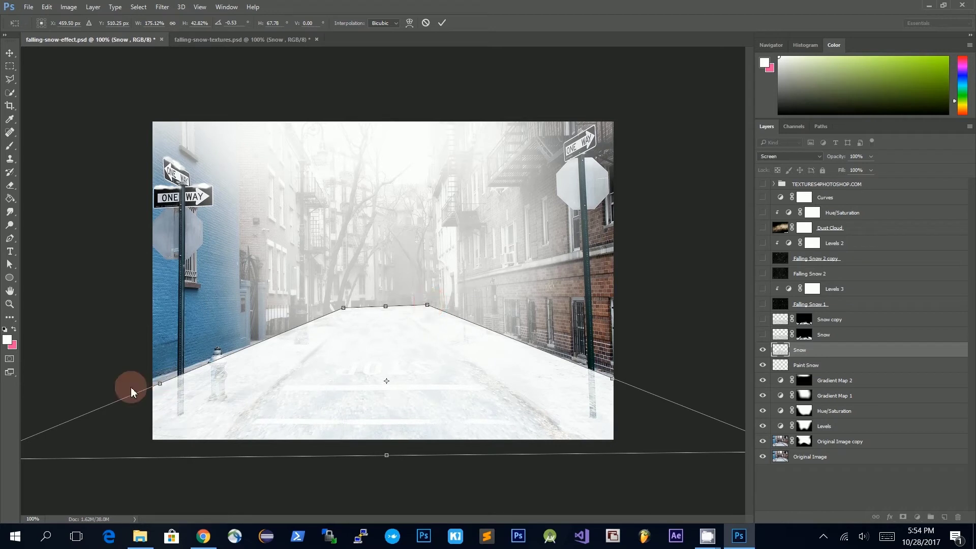
{"action": "left_click_drag", "start_coordinate": [159, 383], "coordinate": [156, 383]}
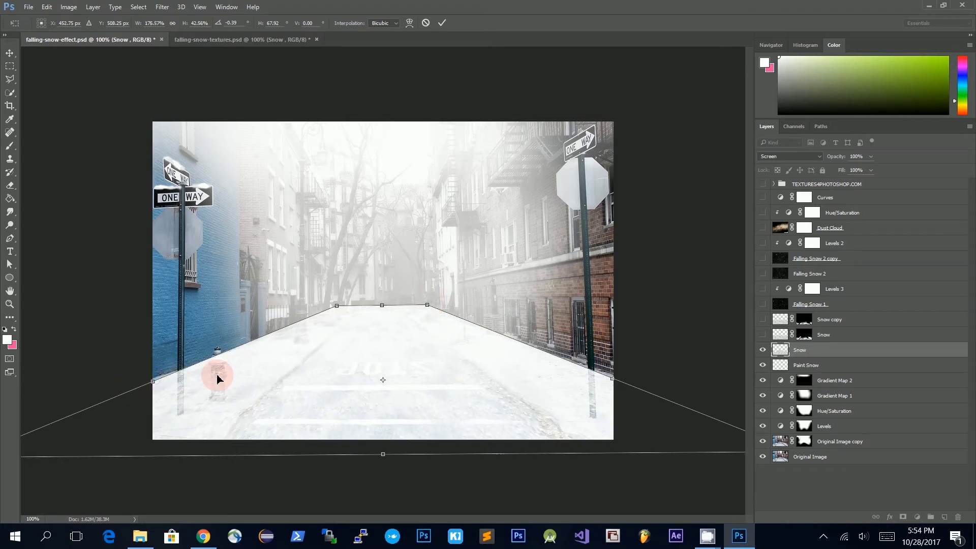
{"action": "key", "text": "Return"}
Step: Add a layer mask to the distorted Snow layer and invert the mask to black
{"action": "key", "text": "b"}
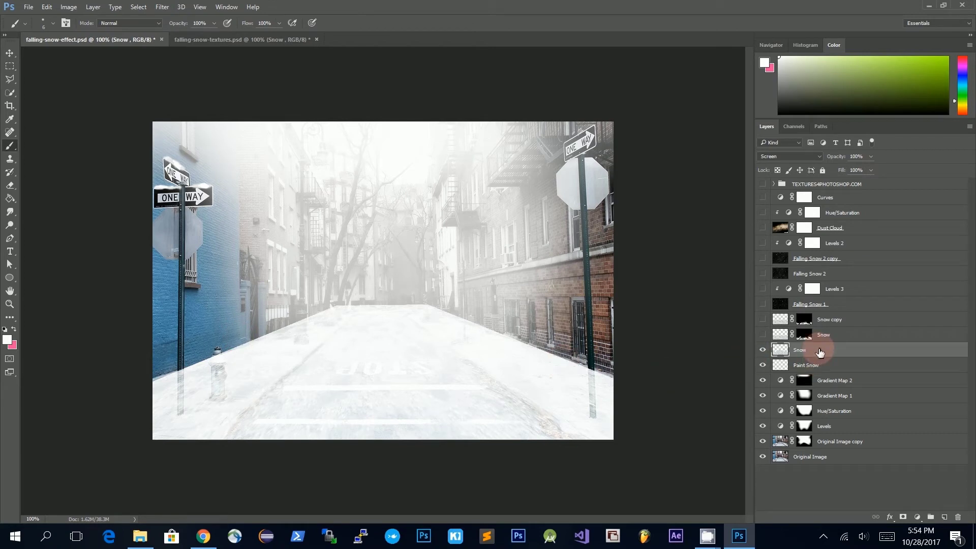
{"action": "left_click", "coordinate": [905, 517]}
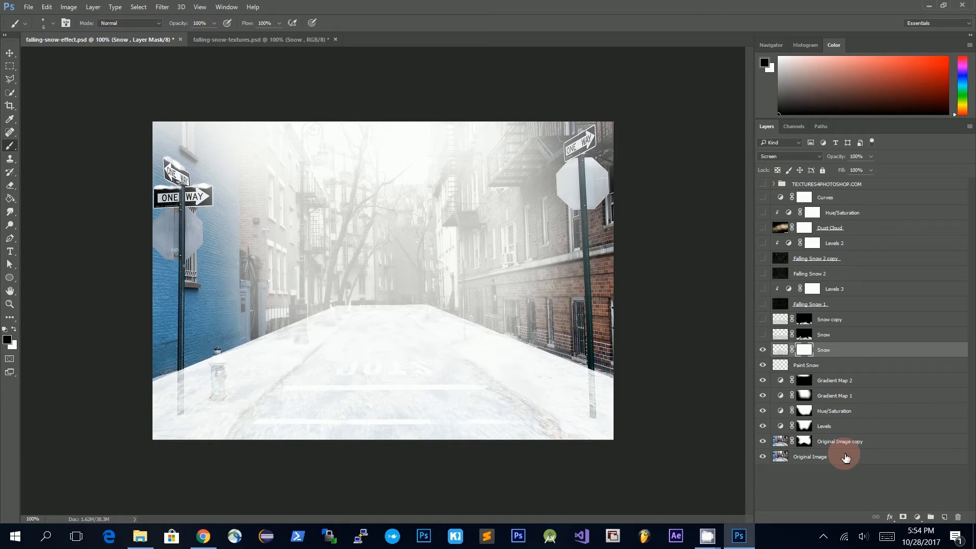
{"action": "key", "text": "ctrl+i"}
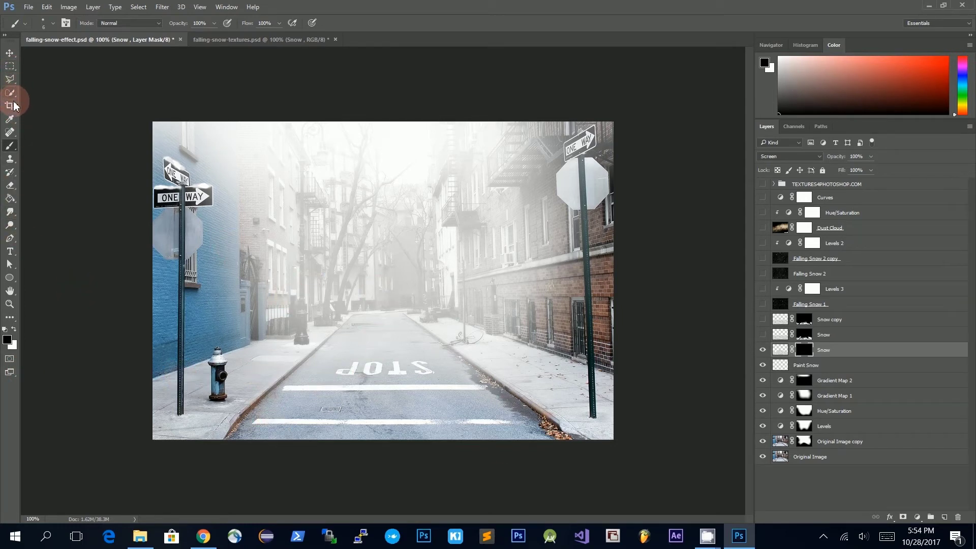
Step: Set the Brush tool's size to 51 px, its opacity to 49%, and its flow to 66%
{"action": "left_click", "coordinate": [53, 26]}
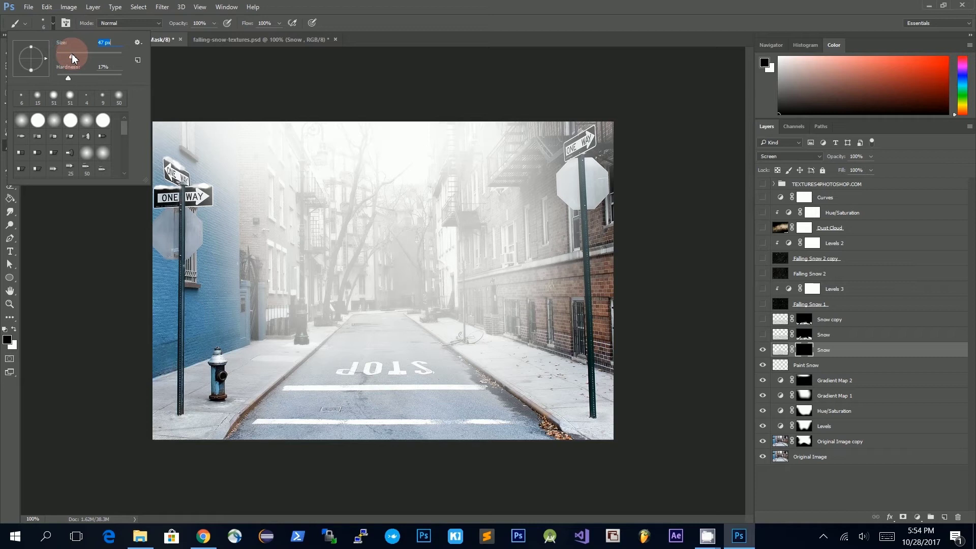
{"action": "left_click", "coordinate": [213, 24]}
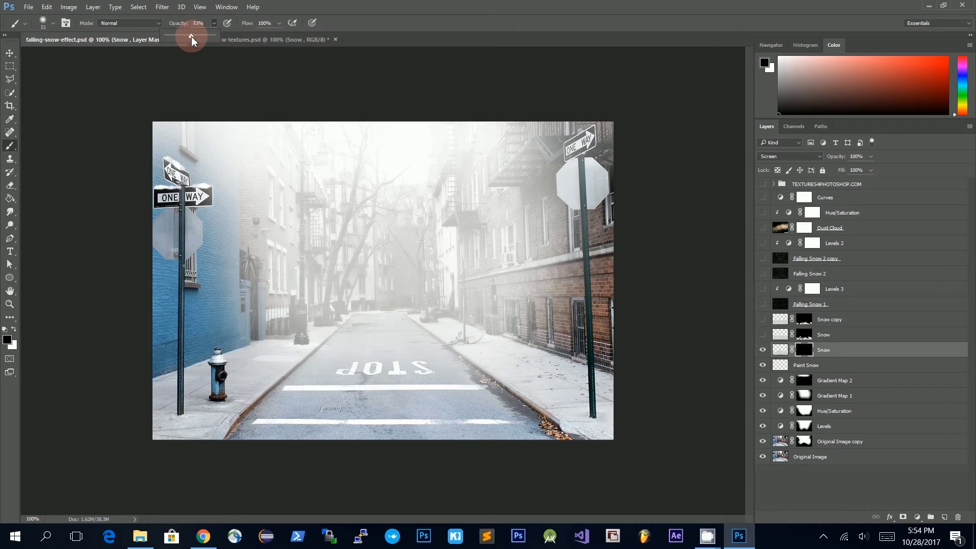
{"action": "left_click_drag", "start_coordinate": [189, 37], "coordinate": [192, 38]}
{"action": "left_click", "coordinate": [279, 23]}
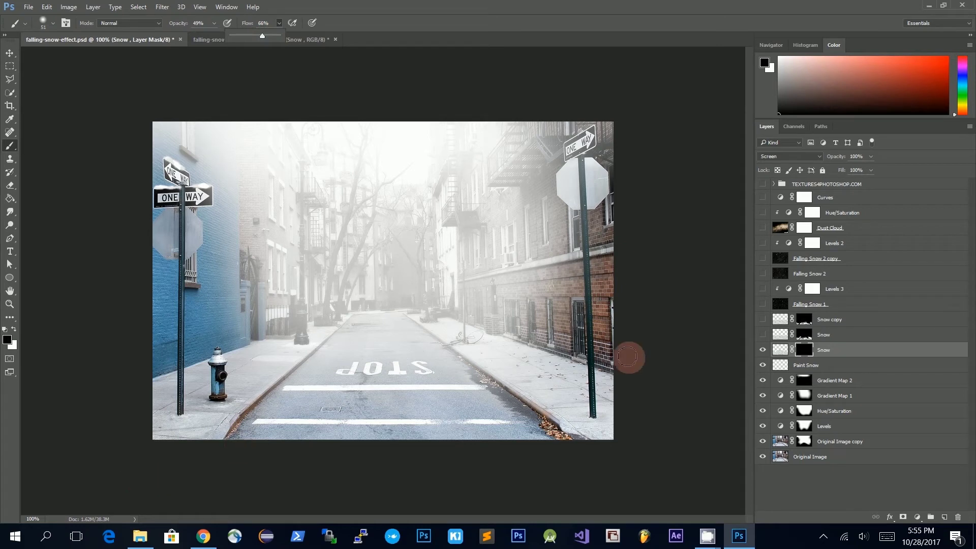
Step: Paint white (ffffff) on the Snow layer's mask to reveal snow over the sidewalks, curbs, crosswalk and around the hydrant
{"action": "left_click", "coordinate": [807, 356]}
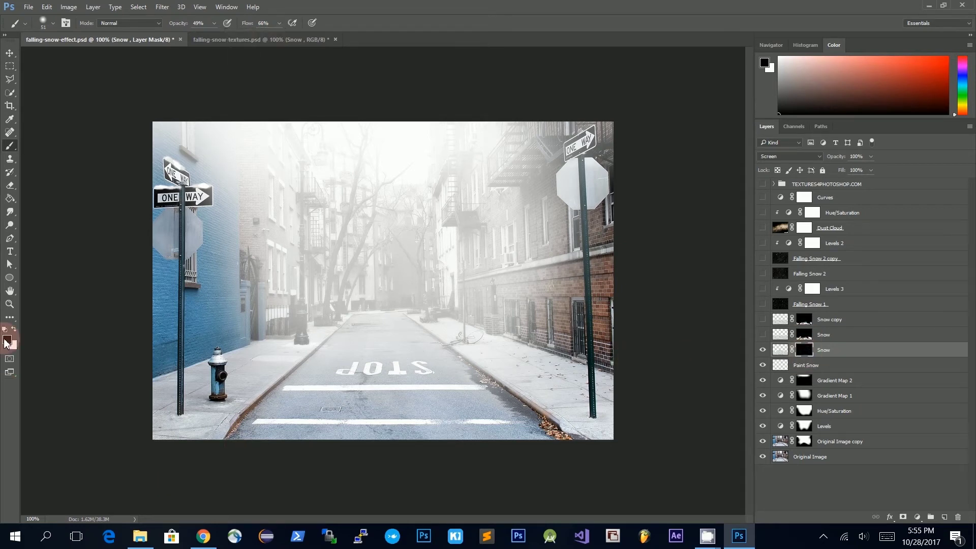
{"action": "left_click", "coordinate": [7, 339]}
{"action": "left_click_drag", "start_coordinate": [655, 195], "coordinate": [311, 4]}
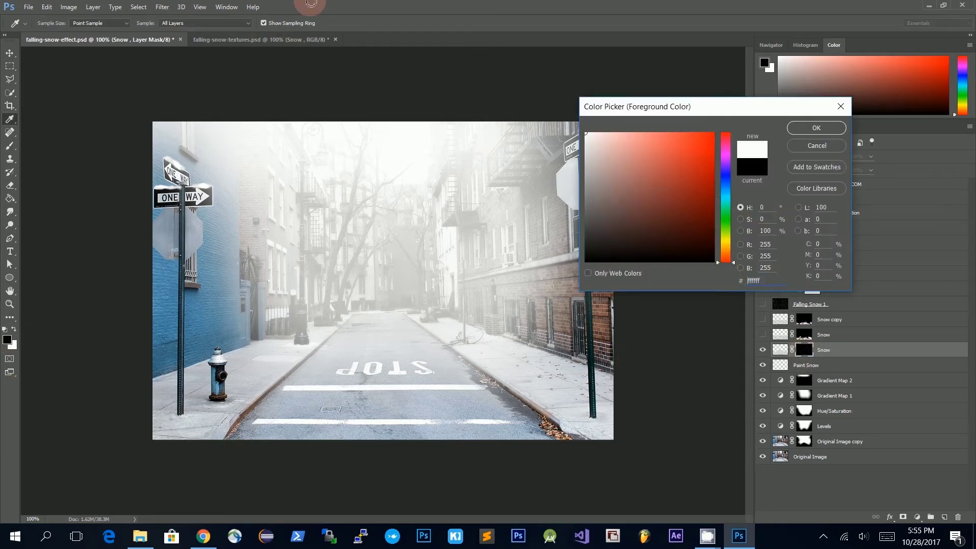
{"action": "left_click", "coordinate": [796, 129]}
{"action": "mouse_move", "coordinate": [216, 409]}
{"action": "left_mouse_down"}
{"action": "mouse_move", "coordinate": [181, 420]}
{"action": "mouse_move", "coordinate": [195, 434]}
{"action": "mouse_move", "coordinate": [172, 425]}
{"action": "mouse_move", "coordinate": [267, 411]}
{"action": "mouse_move", "coordinate": [241, 428]}
{"action": "mouse_move", "coordinate": [280, 396]}
{"action": "mouse_move", "coordinate": [270, 431]}
{"action": "mouse_move", "coordinate": [283, 444]}
{"action": "mouse_move", "coordinate": [355, 411]}
{"action": "mouse_move", "coordinate": [327, 403]}
{"action": "mouse_move", "coordinate": [353, 416]}
{"action": "mouse_move", "coordinate": [357, 435]}
{"action": "mouse_move", "coordinate": [415, 408]}
{"action": "mouse_move", "coordinate": [387, 390]}
{"action": "mouse_move", "coordinate": [472, 434]}
{"action": "mouse_move", "coordinate": [396, 427]}
{"action": "mouse_move", "coordinate": [544, 440]}
{"action": "mouse_move", "coordinate": [545, 396]}
{"action": "mouse_move", "coordinate": [585, 421]}
{"action": "mouse_move", "coordinate": [567, 382]}
{"action": "mouse_move", "coordinate": [598, 432]}
{"action": "mouse_move", "coordinate": [605, 365]}
{"action": "mouse_move", "coordinate": [580, 383]}
{"action": "mouse_move", "coordinate": [566, 370]}
{"action": "mouse_move", "coordinate": [518, 369]}
{"action": "mouse_move", "coordinate": [501, 388]}
{"action": "mouse_move", "coordinate": [506, 369]}
{"action": "mouse_move", "coordinate": [474, 393]}
{"action": "mouse_move", "coordinate": [464, 426]}
{"action": "mouse_move", "coordinate": [502, 379]}
{"action": "mouse_move", "coordinate": [498, 407]}
{"action": "mouse_move", "coordinate": [516, 390]}
{"action": "mouse_move", "coordinate": [545, 429]}
{"action": "mouse_move", "coordinate": [352, 404]}
{"action": "mouse_move", "coordinate": [328, 425]}
{"action": "mouse_move", "coordinate": [389, 432]}
{"action": "mouse_move", "coordinate": [390, 442]}
{"action": "mouse_move", "coordinate": [310, 415]}
{"action": "mouse_move", "coordinate": [328, 383]}
{"action": "mouse_move", "coordinate": [293, 387]}
{"action": "mouse_move", "coordinate": [212, 437]}
{"action": "mouse_move", "coordinate": [193, 436]}
{"action": "mouse_move", "coordinate": [206, 425]}
{"action": "mouse_move", "coordinate": [149, 421]}
{"action": "mouse_move", "coordinate": [144, 373]}
{"action": "mouse_move", "coordinate": [154, 396]}
{"action": "mouse_move", "coordinate": [360, 378]}
{"action": "mouse_move", "coordinate": [259, 379]}
{"action": "left_mouse_up"}
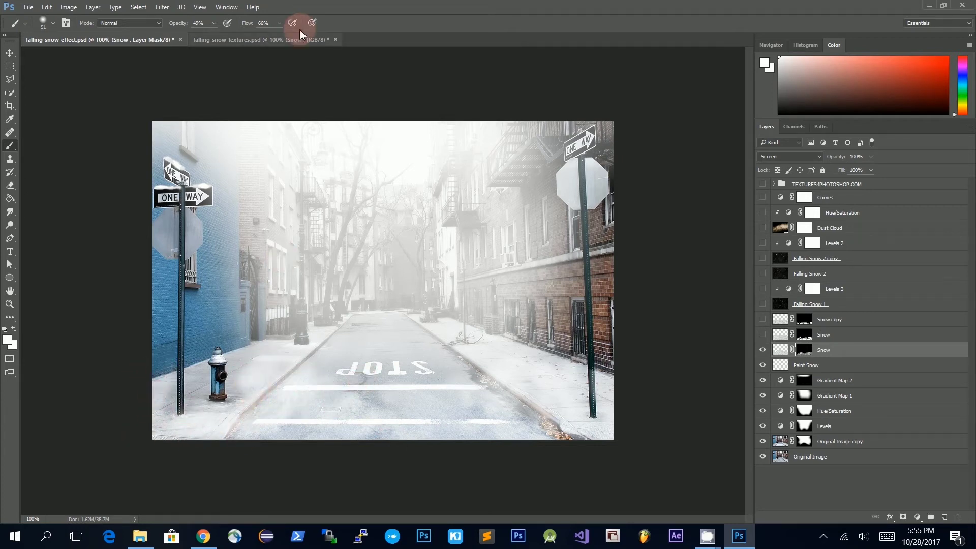
{"action": "mouse_move", "coordinate": [195, 393]}
{"action": "left_mouse_down"}
{"action": "mouse_move", "coordinate": [216, 407]}
{"action": "mouse_move", "coordinate": [228, 438]}
{"action": "mouse_move", "coordinate": [306, 411]}
{"action": "mouse_move", "coordinate": [306, 435]}
{"action": "mouse_move", "coordinate": [278, 427]}
{"action": "mouse_move", "coordinate": [290, 431]}
{"action": "mouse_move", "coordinate": [318, 393]}
{"action": "mouse_move", "coordinate": [364, 411]}
{"action": "mouse_move", "coordinate": [363, 448]}
{"action": "mouse_move", "coordinate": [375, 407]}
{"action": "mouse_move", "coordinate": [411, 388]}
{"action": "mouse_move", "coordinate": [340, 389]}
{"action": "mouse_move", "coordinate": [371, 379]}
{"action": "mouse_move", "coordinate": [336, 379]}
{"action": "mouse_move", "coordinate": [391, 391]}
{"action": "mouse_move", "coordinate": [360, 395]}
{"action": "mouse_move", "coordinate": [332, 370]}
{"action": "mouse_move", "coordinate": [429, 370]}
{"action": "mouse_move", "coordinate": [495, 384]}
{"action": "mouse_move", "coordinate": [467, 362]}
{"action": "mouse_move", "coordinate": [360, 353]}
{"action": "mouse_move", "coordinate": [368, 351]}
{"action": "mouse_move", "coordinate": [358, 365]}
{"action": "mouse_move", "coordinate": [340, 359]}
{"action": "mouse_move", "coordinate": [387, 341]}
{"action": "mouse_move", "coordinate": [454, 414]}
{"action": "mouse_move", "coordinate": [396, 356]}
{"action": "mouse_move", "coordinate": [396, 396]}
{"action": "mouse_move", "coordinate": [412, 433]}
{"action": "mouse_move", "coordinate": [289, 413]}
{"action": "mouse_move", "coordinate": [291, 426]}
{"action": "mouse_move", "coordinate": [257, 452]}
{"action": "mouse_move", "coordinate": [125, 431]}
{"action": "mouse_move", "coordinate": [151, 415]}
{"action": "mouse_move", "coordinate": [155, 378]}
{"action": "mouse_move", "coordinate": [217, 392]}
{"action": "mouse_move", "coordinate": [197, 340]}
{"action": "mouse_move", "coordinate": [216, 351]}
{"action": "mouse_move", "coordinate": [215, 360]}
{"action": "mouse_move", "coordinate": [192, 319]}
{"action": "mouse_move", "coordinate": [184, 350]}
{"action": "mouse_move", "coordinate": [147, 384]}
{"action": "mouse_move", "coordinate": [285, 360]}
{"action": "mouse_move", "coordinate": [253, 365]}
{"action": "mouse_move", "coordinate": [241, 355]}
{"action": "mouse_move", "coordinate": [251, 368]}
{"action": "mouse_move", "coordinate": [249, 421]}
{"action": "mouse_move", "coordinate": [587, 406]}
{"action": "mouse_move", "coordinate": [535, 341]}
{"action": "mouse_move", "coordinate": [574, 409]}
{"action": "mouse_move", "coordinate": [597, 380]}
{"action": "mouse_move", "coordinate": [594, 429]}
{"action": "left_mouse_up"}
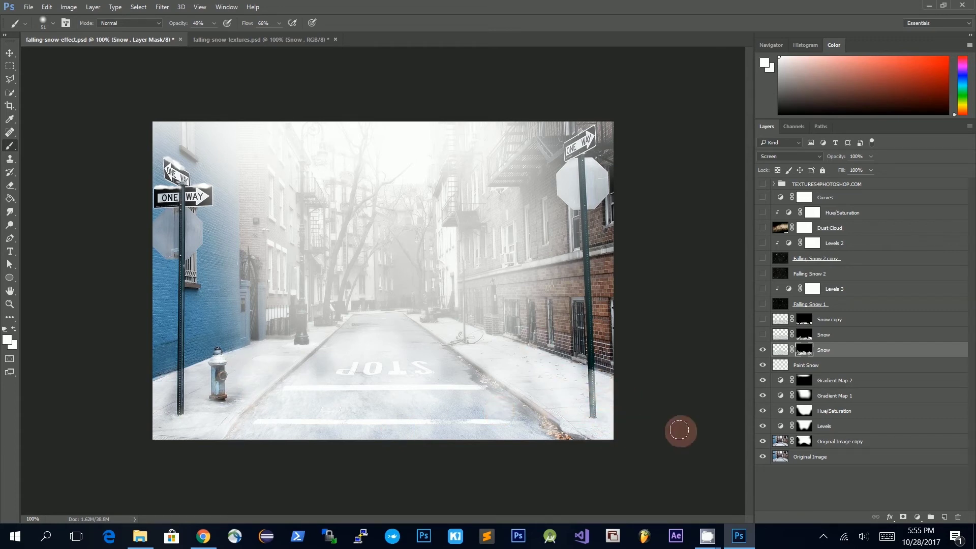
Step: Show the Snow layer below Snow copy, hide the newly masked Snow layer, and examine the shown layer's mask on its own
{"action": "left_click", "coordinate": [762, 335]}
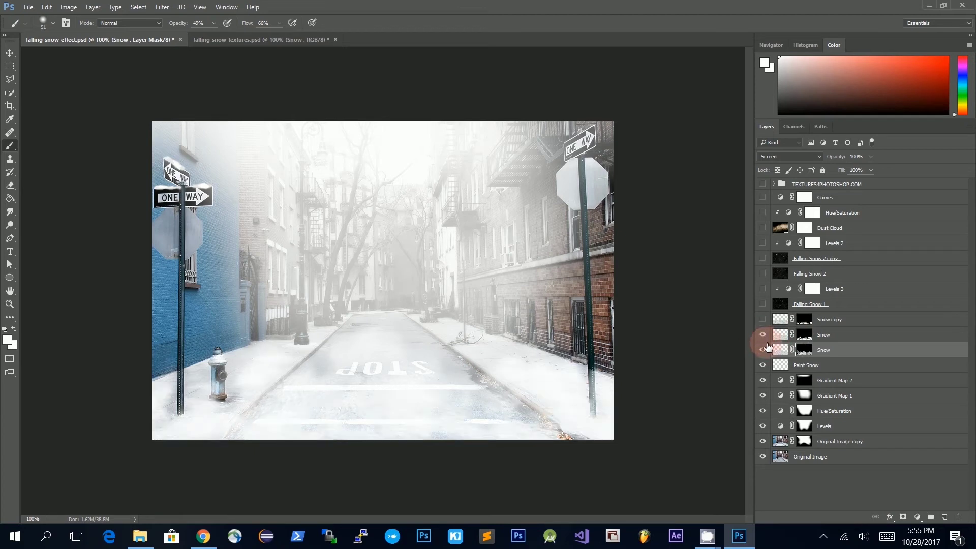
{"action": "left_click", "coordinate": [763, 352]}
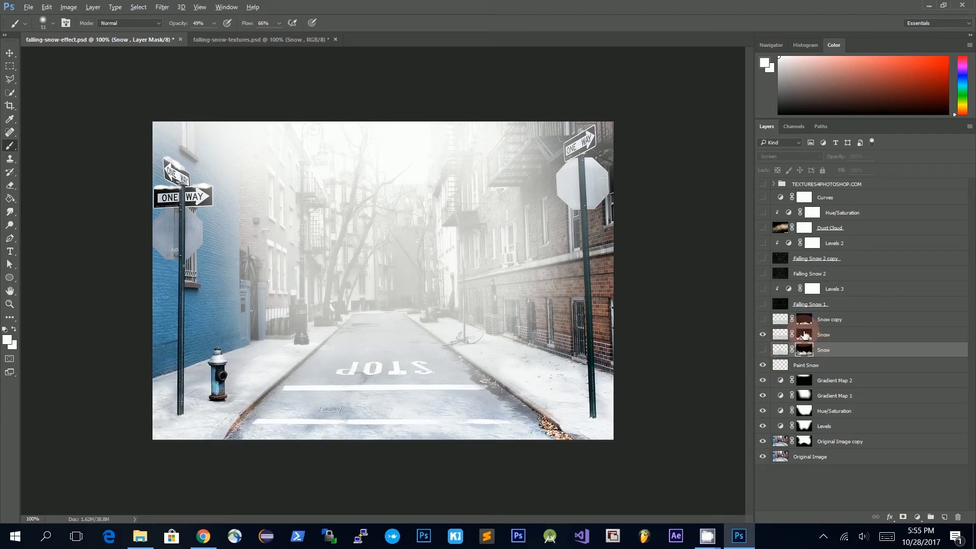
{"action": "left_click", "coordinate": [805, 335], "text": "alt"}
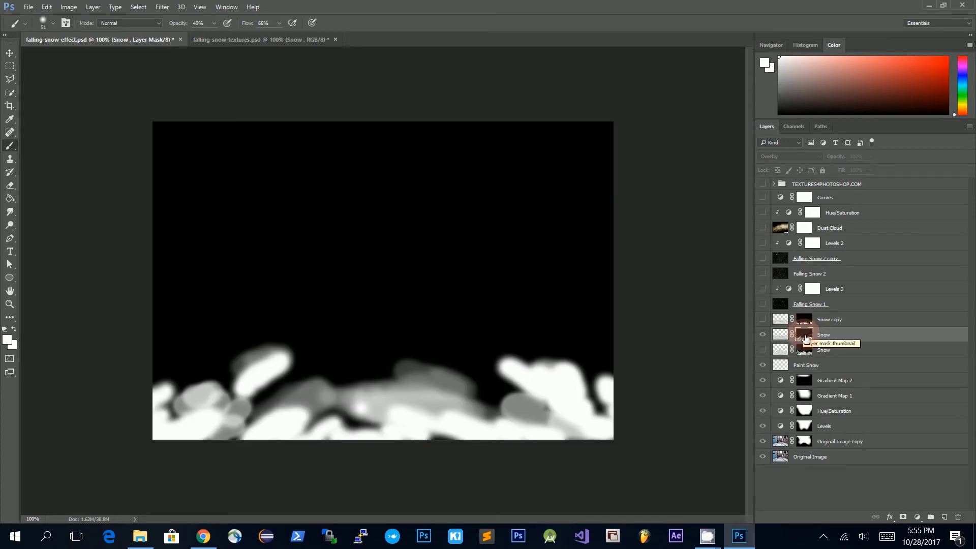
{"action": "left_click", "coordinate": [805, 340], "text": "alt"}
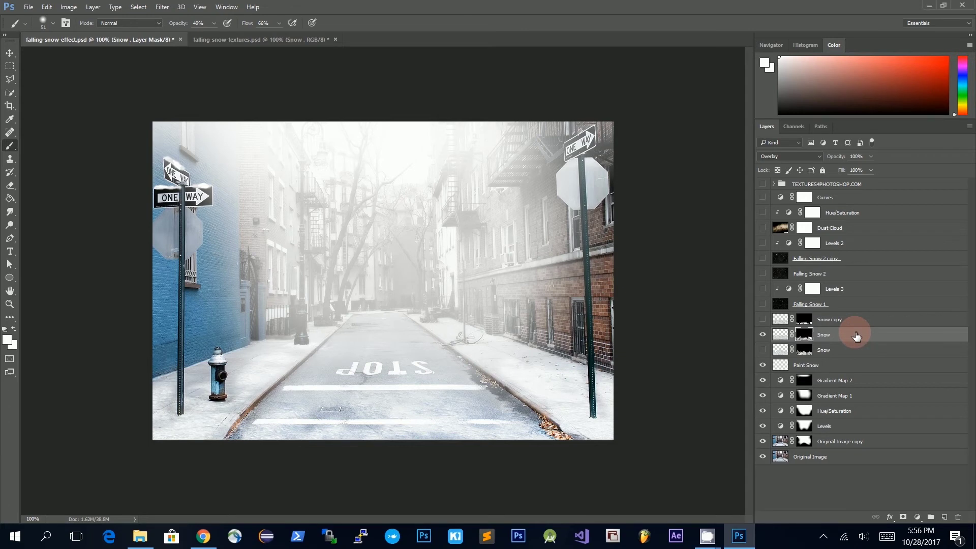
Step: Show the Snow copy layer and compare the street with and without its ground snow
{"action": "left_click", "coordinate": [763, 321]}
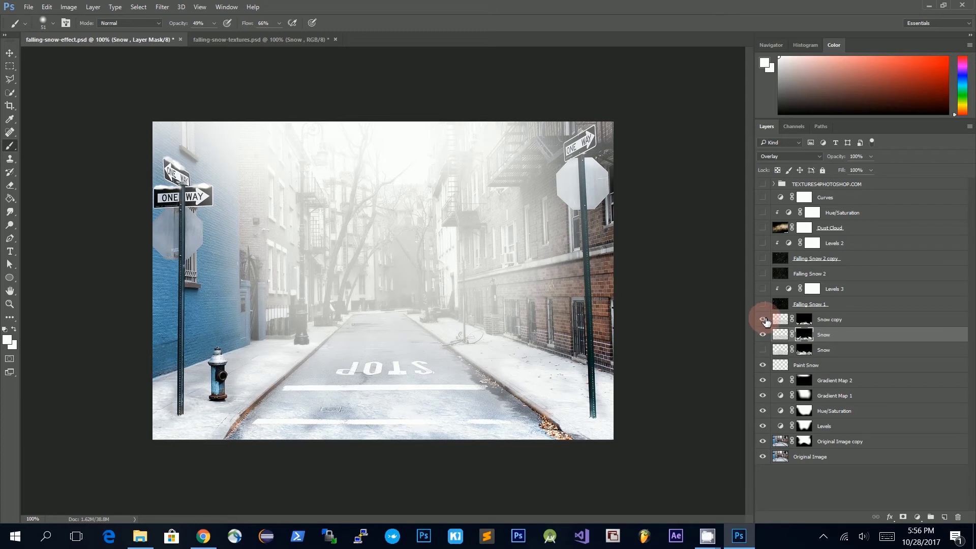
{"action": "left_click", "coordinate": [764, 320]}
{"action": "left_click", "coordinate": [764, 321]}
{"action": "left_click", "coordinate": [764, 321]}
{"action": "left_click", "coordinate": [764, 320]}
Step: Show the Falling Snow 1 layer and compare its Normal blend mode with Screen, keeping Screen
{"action": "left_click", "coordinate": [856, 305]}
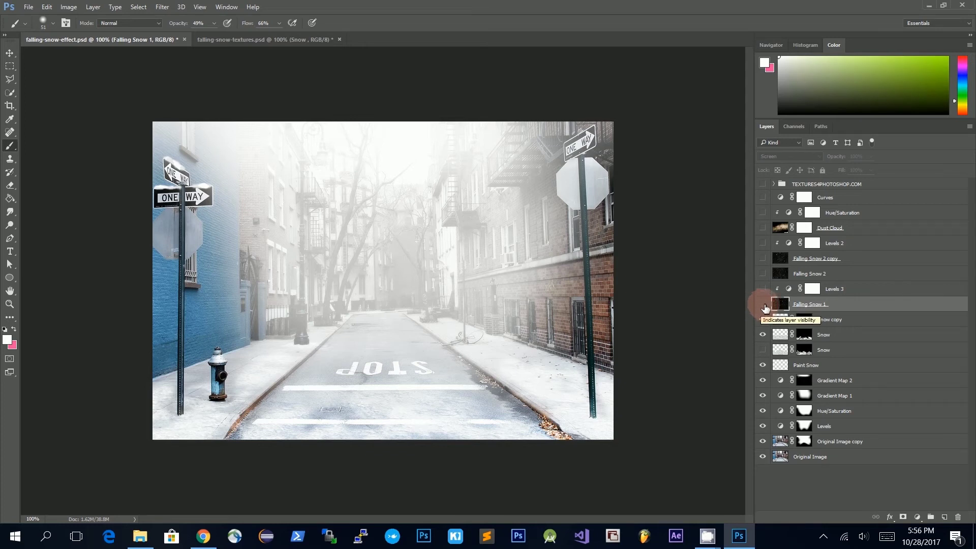
{"action": "left_click", "coordinate": [763, 305]}
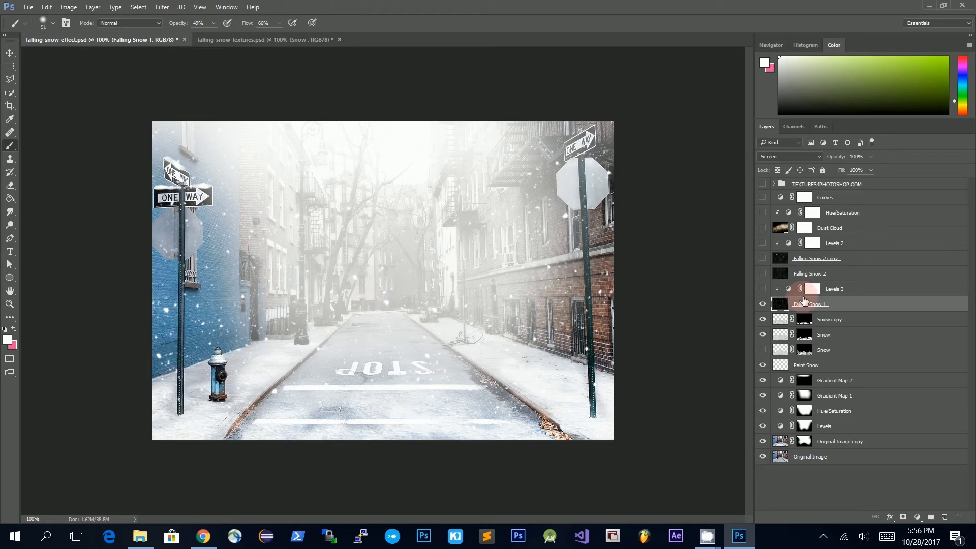
{"action": "left_click", "coordinate": [817, 158]}
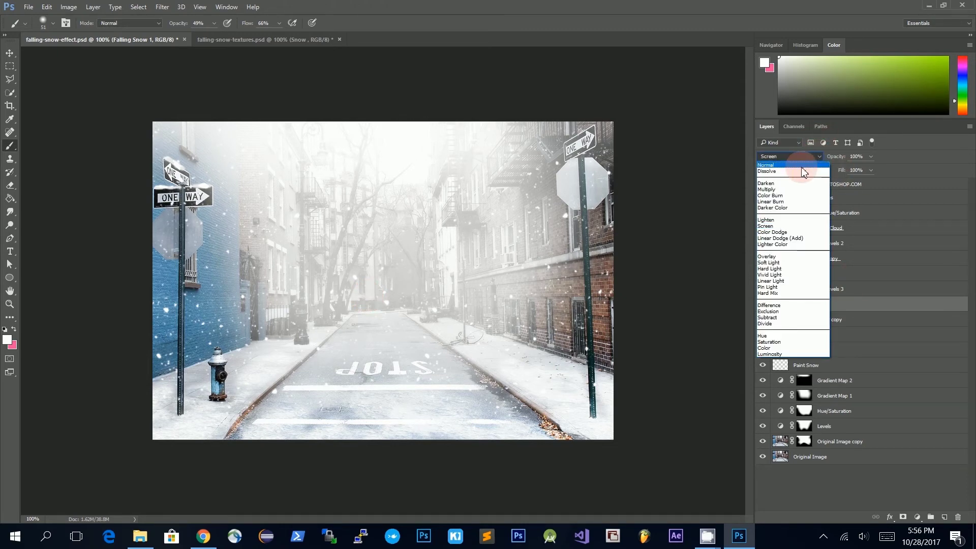
{"action": "left_click", "coordinate": [802, 157]}
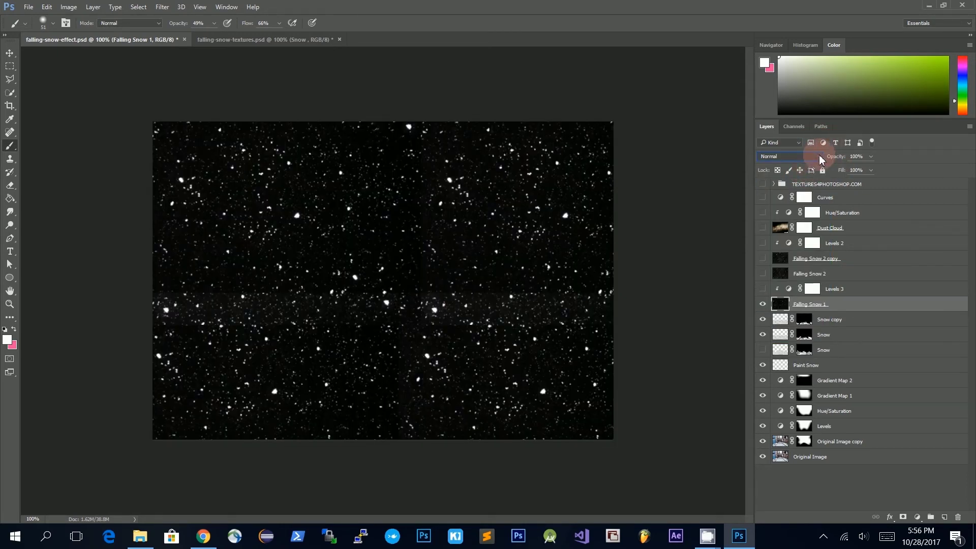
{"action": "left_click", "coordinate": [820, 159]}
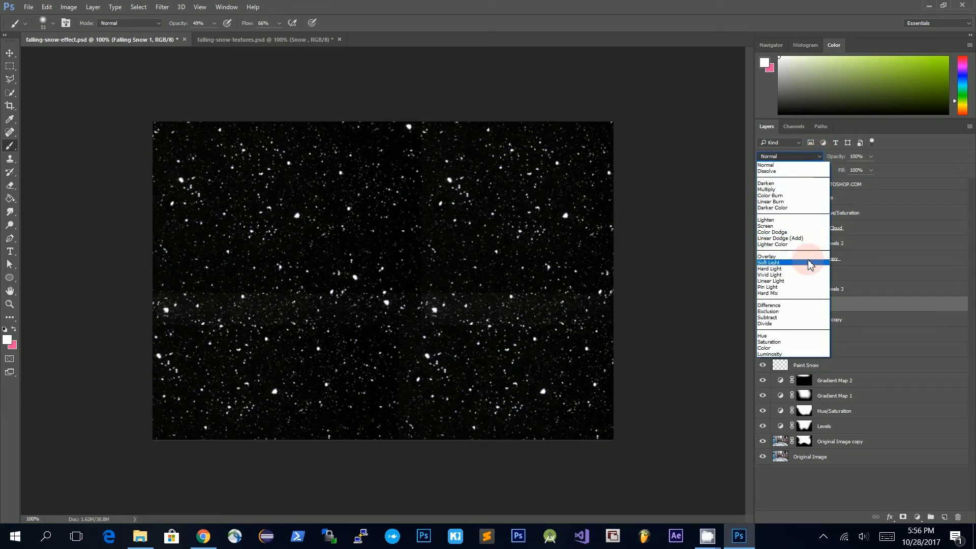
{"action": "left_click", "coordinate": [802, 226]}
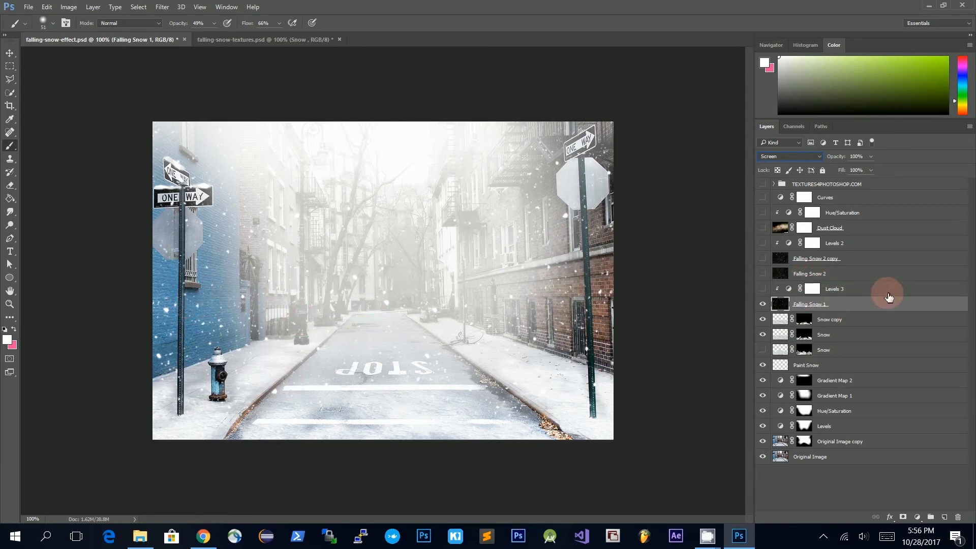
Step: Show the Levels 3 adjustment above Falling Snow 1 and set its white input level to 128
{"action": "left_click", "coordinate": [859, 288]}
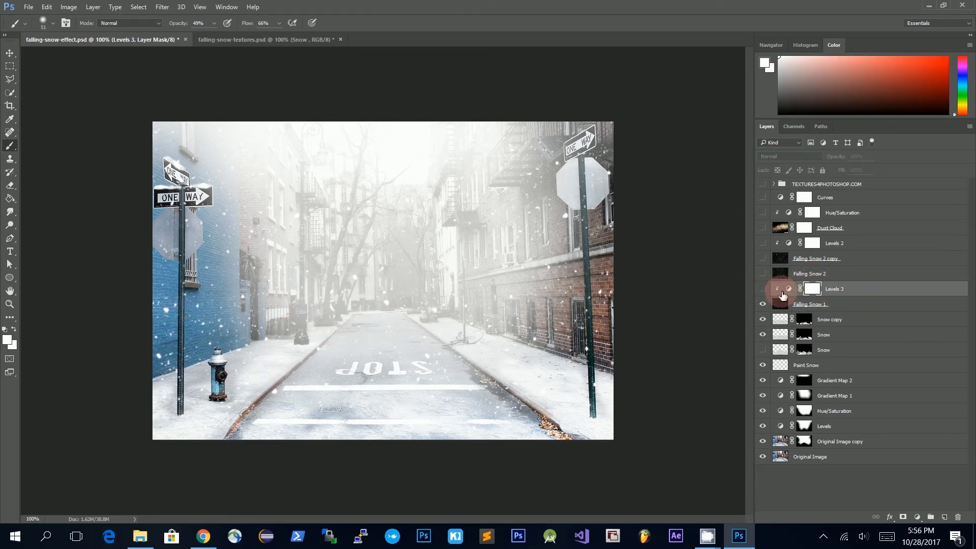
{"action": "left_click", "coordinate": [757, 294]}
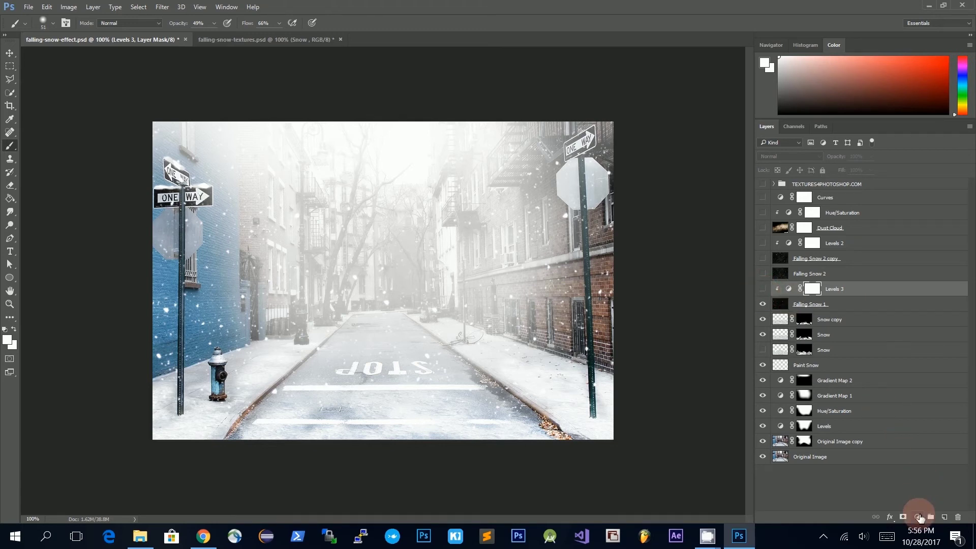
{"action": "left_click", "coordinate": [918, 517]}
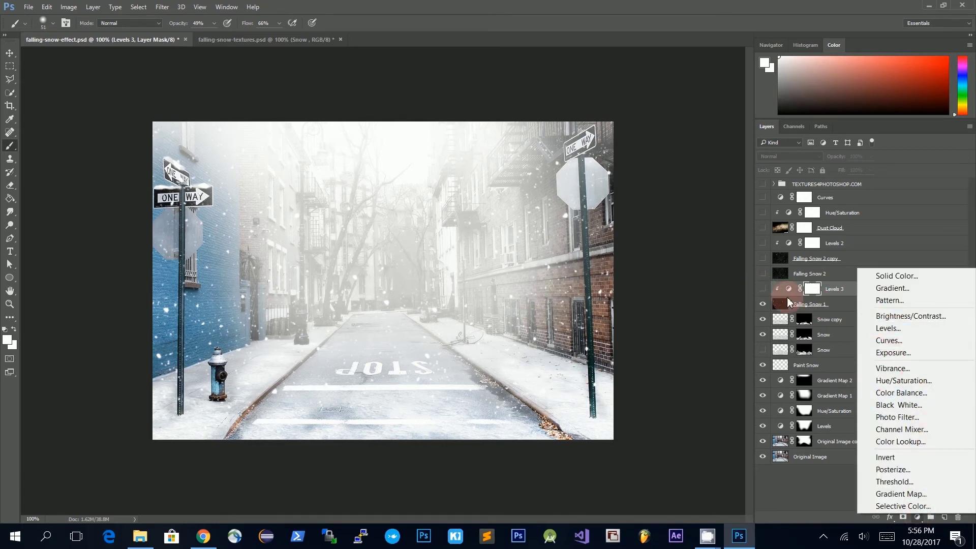
{"action": "left_click", "coordinate": [759, 286]}
{"action": "left_click", "coordinate": [763, 289]}
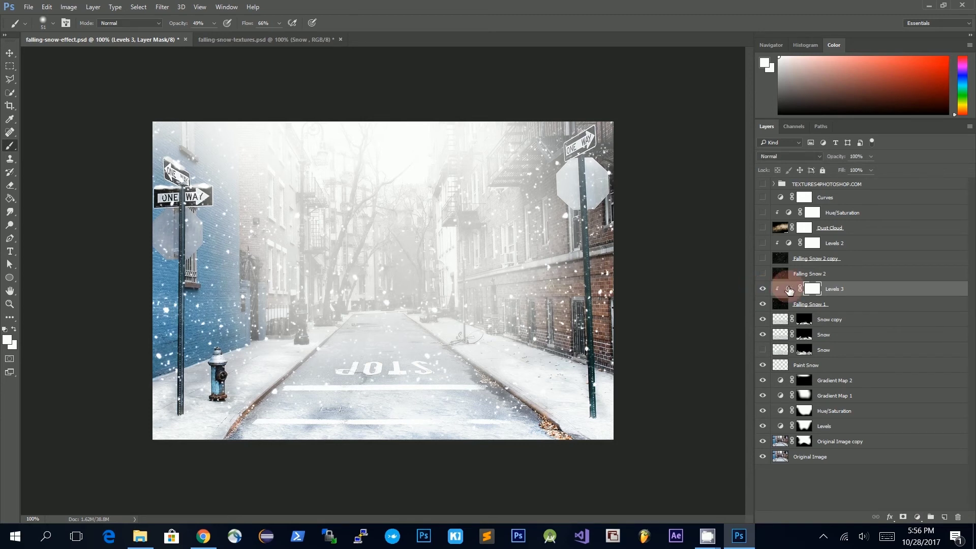
{"action": "double_click", "coordinate": [788, 288]}
{"action": "left_click_drag", "start_coordinate": [734, 191], "coordinate": [726, 192]}
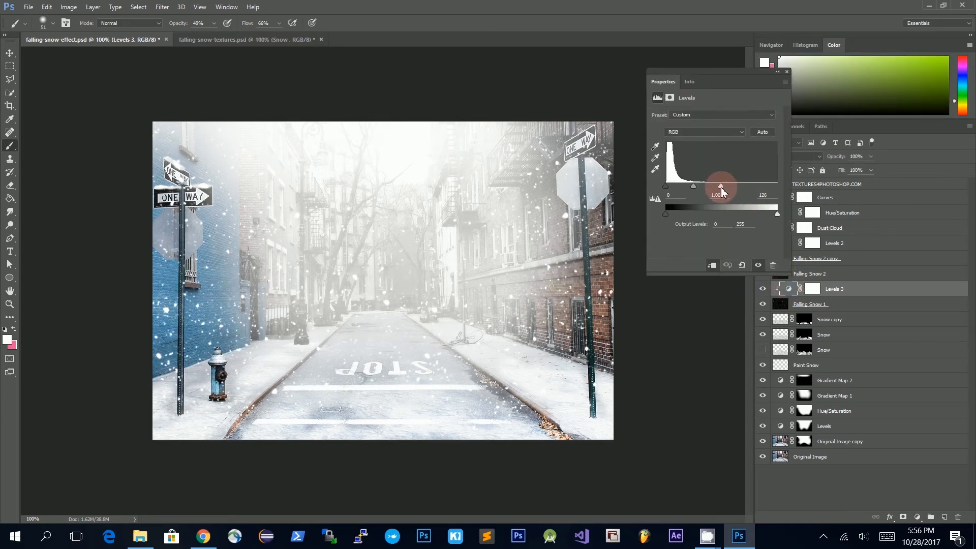
{"action": "mouse_move", "coordinate": [717, 191]}
{"action": "left_mouse_down"}
{"action": "mouse_move", "coordinate": [787, 194]}
{"action": "mouse_move", "coordinate": [705, 193]}
{"action": "mouse_move", "coordinate": [734, 191]}
{"action": "mouse_move", "coordinate": [705, 191]}
{"action": "mouse_move", "coordinate": [726, 192]}
{"action": "mouse_move", "coordinate": [718, 191]}
{"action": "left_mouse_up"}
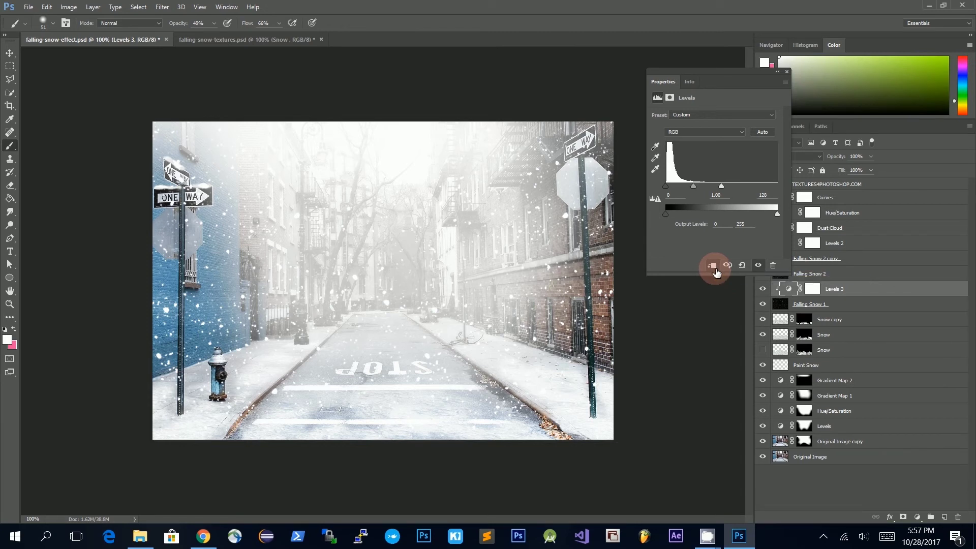
Step: Unclip the Levels 3 adjustment from Falling Snow 1, clip it again and close its settings
{"action": "left_click", "coordinate": [714, 268]}
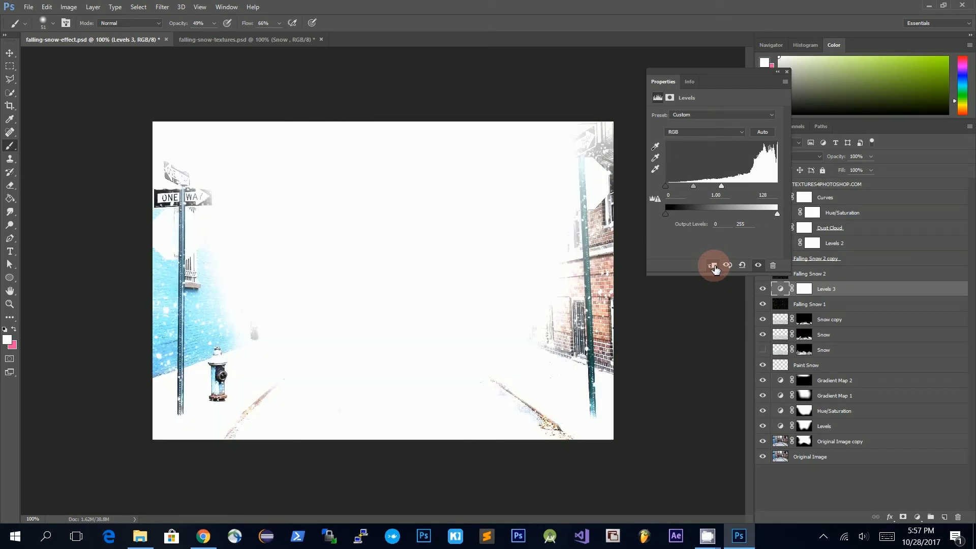
{"action": "left_click", "coordinate": [712, 267]}
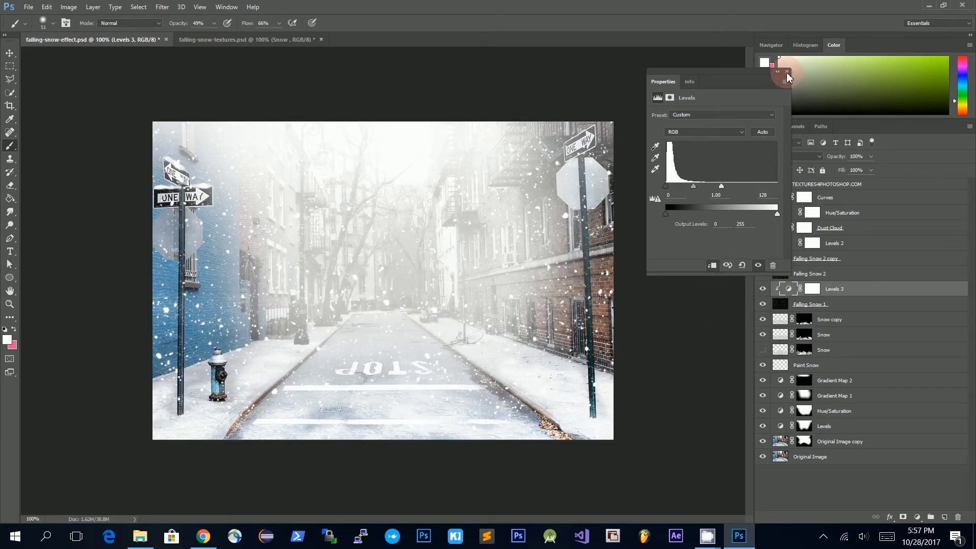
{"action": "left_click", "coordinate": [787, 76]}
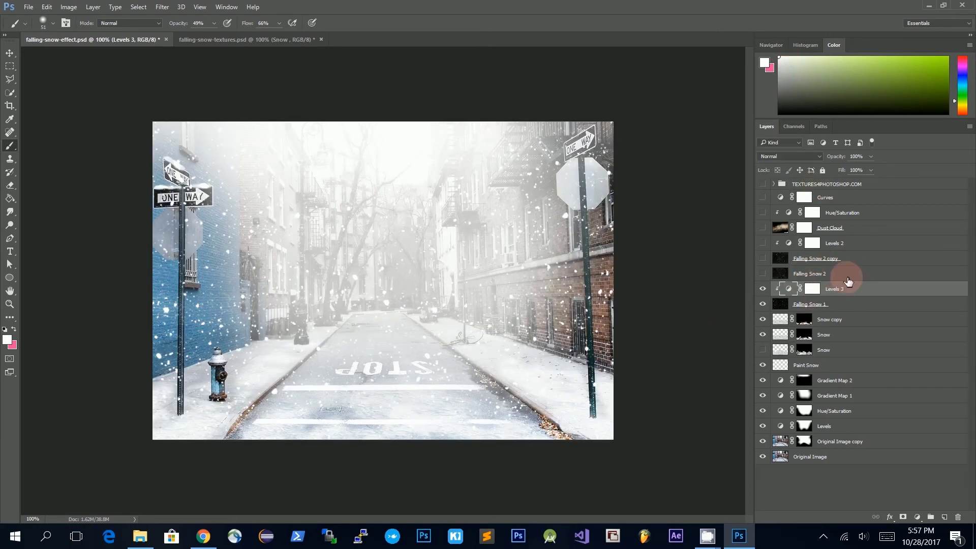
Step: Show the Falling Snow 2 layer, compare the image with and without it, and keep its Screen blend mode
{"action": "left_click", "coordinate": [851, 277]}
{"action": "left_click", "coordinate": [781, 277]}
{"action": "left_click", "coordinate": [765, 275]}
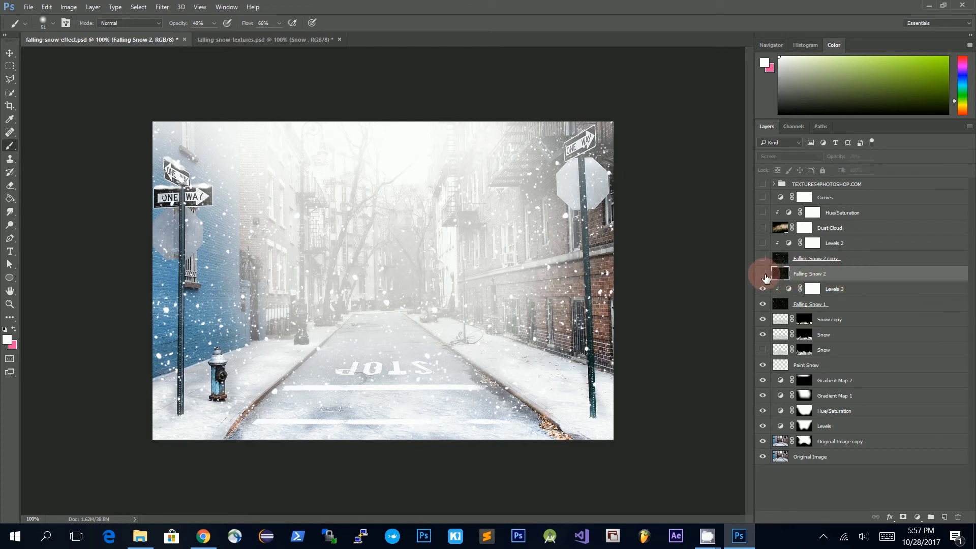
{"action": "left_click", "coordinate": [764, 275]}
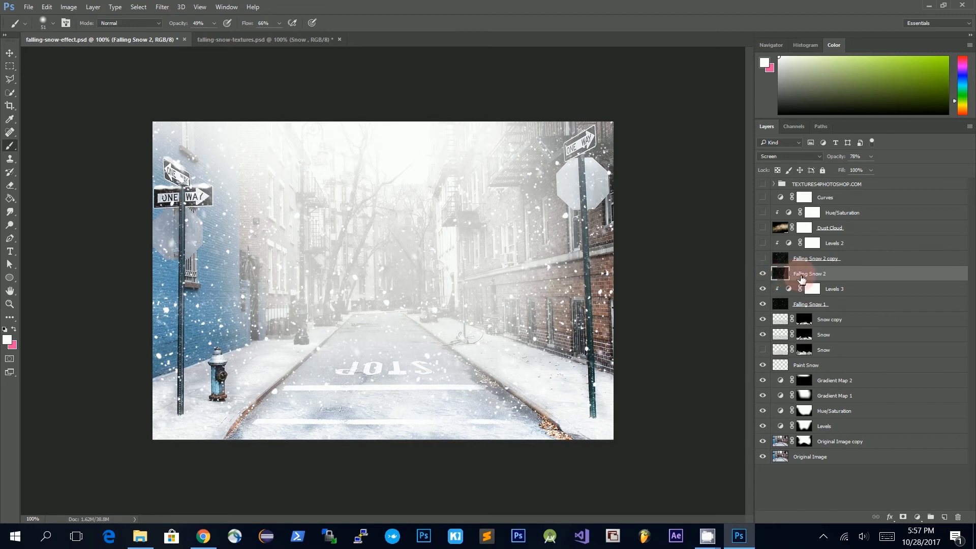
{"action": "left_click", "coordinate": [763, 274]}
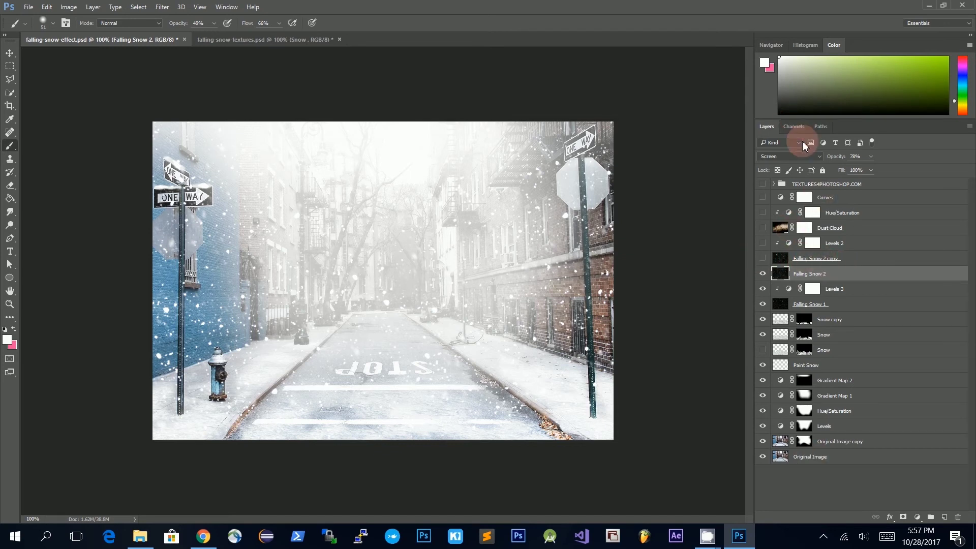
{"action": "left_click", "coordinate": [822, 157]}
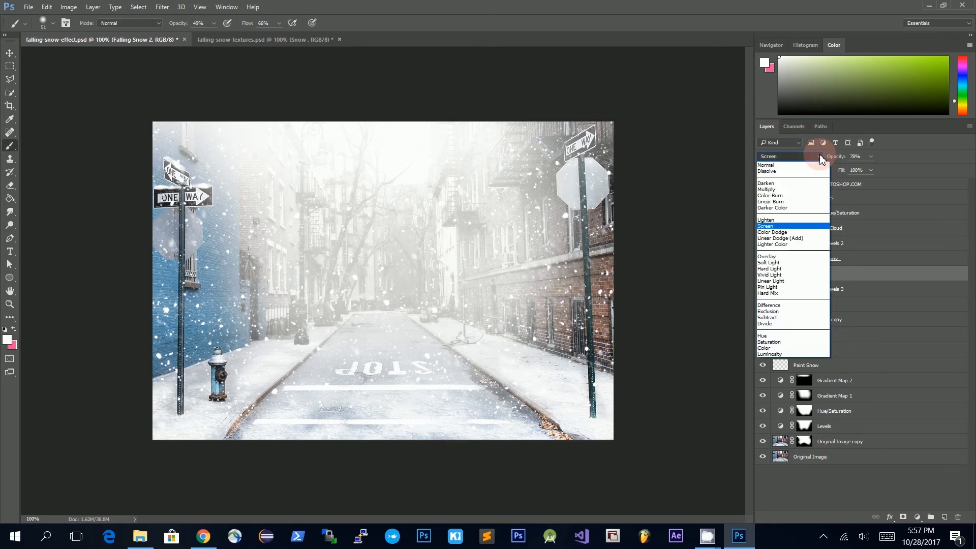
{"action": "left_click", "coordinate": [823, 159]}
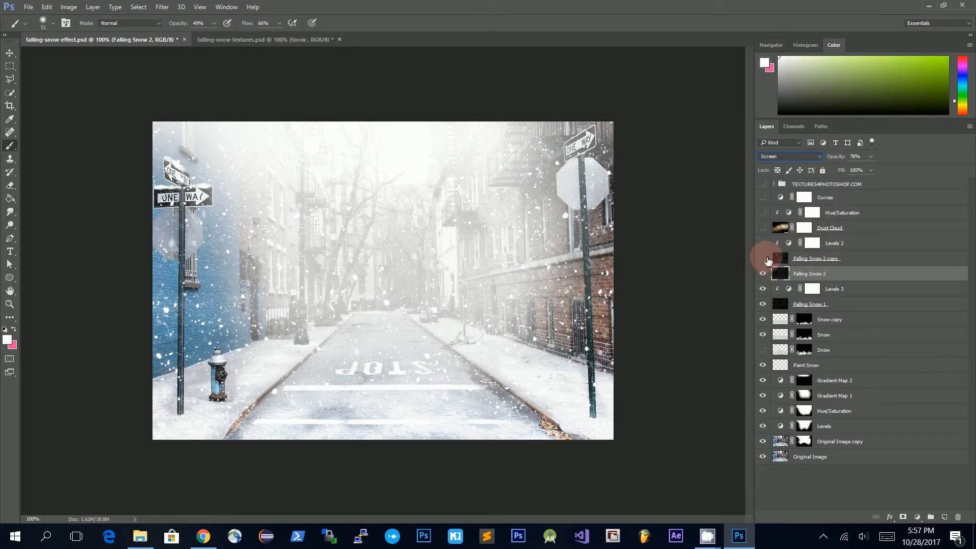
Step: Show the Falling Snow 2 copy layer and shift its snowflakes slightly with the Move tool
{"action": "left_click", "coordinate": [829, 258]}
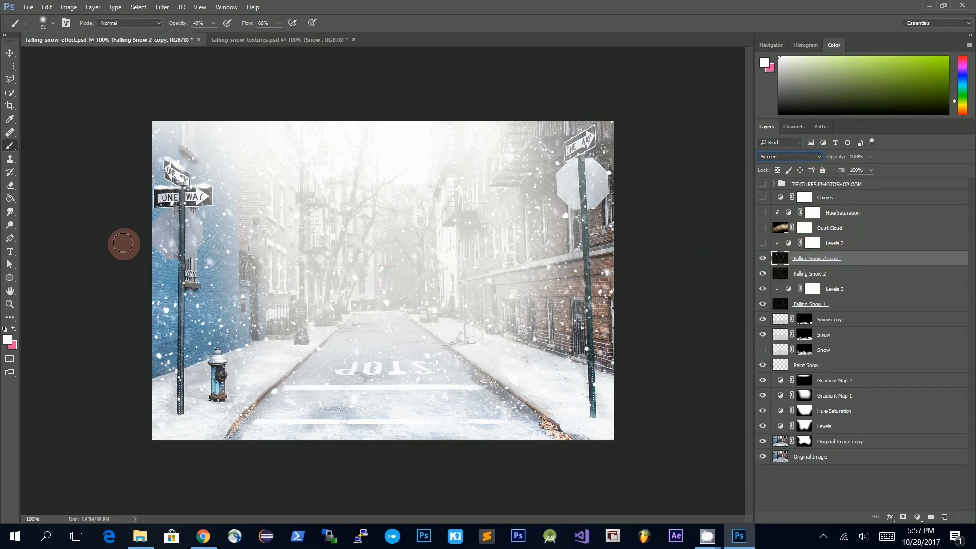
{"action": "left_click", "coordinate": [10, 53]}
{"action": "mouse_move", "coordinate": [234, 274]}
{"action": "left_mouse_down"}
{"action": "mouse_move", "coordinate": [254, 274]}
{"action": "mouse_move", "coordinate": [229, 273]}
{"action": "mouse_move", "coordinate": [238, 274]}
{"action": "left_mouse_up"}
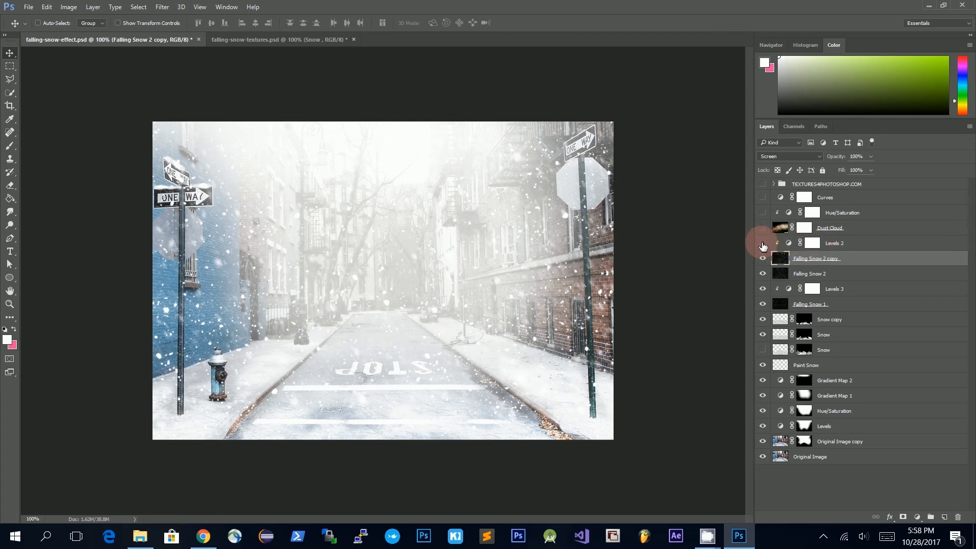
Step: Show the Levels 2 adjustment above Falling Snow 2 copy and set its white input level to 130
{"action": "double_click", "coordinate": [790, 246]}
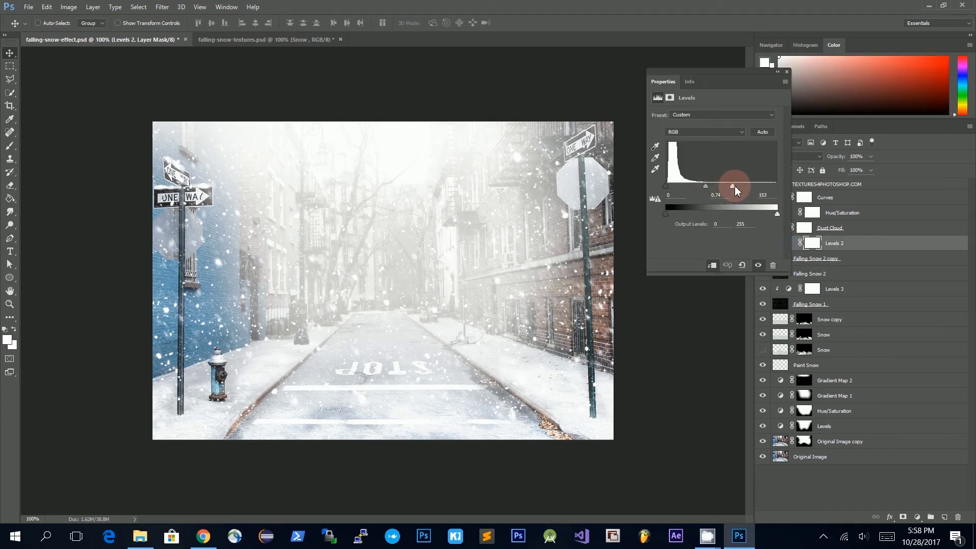
{"action": "mouse_move", "coordinate": [729, 190]}
{"action": "left_mouse_down"}
{"action": "mouse_move", "coordinate": [712, 191]}
{"action": "mouse_move", "coordinate": [762, 191]}
{"action": "mouse_move", "coordinate": [717, 192]}
{"action": "mouse_move", "coordinate": [741, 192]}
{"action": "mouse_move", "coordinate": [725, 199]}
{"action": "left_mouse_up"}
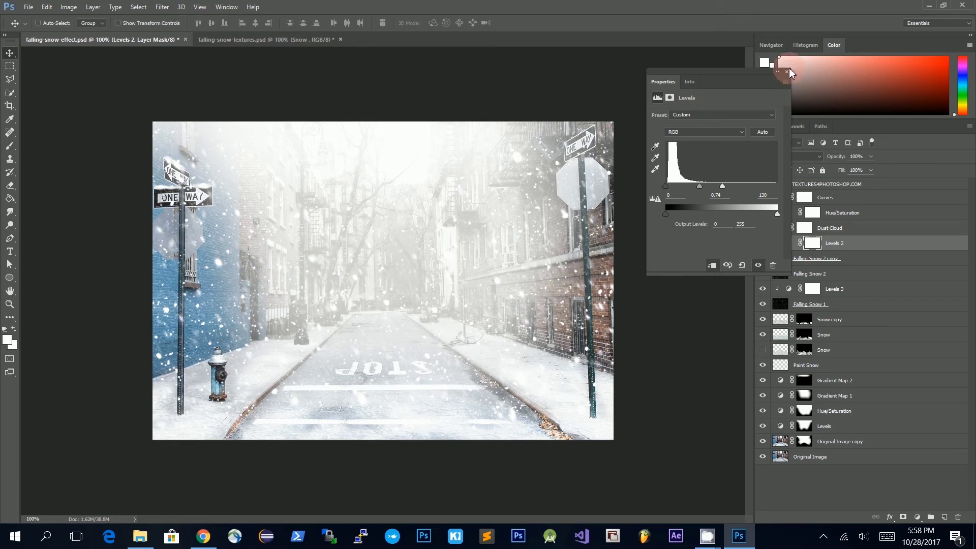
{"action": "left_click", "coordinate": [787, 71]}
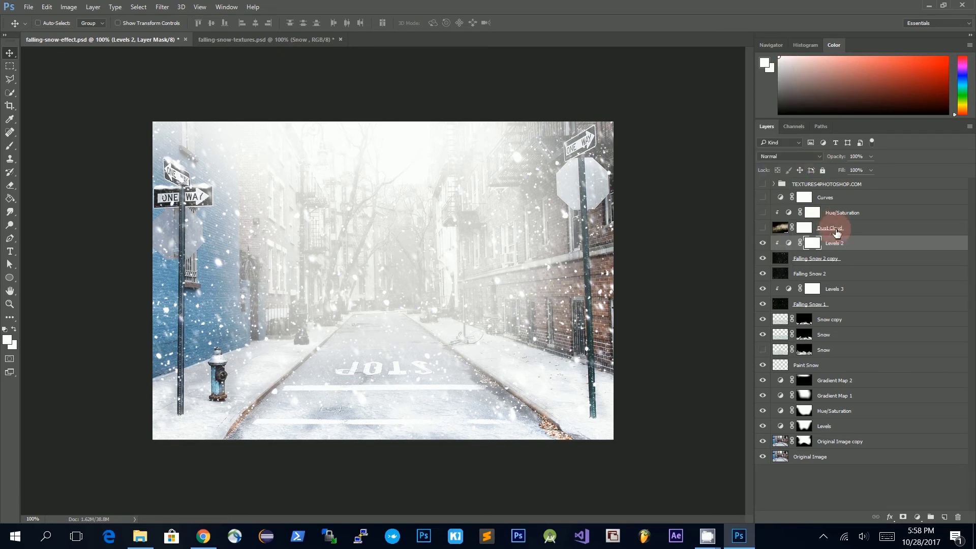
Step: Show the Dust Cloud layer, compare the image with and without it, and keep its Screen blend mode
{"action": "left_click", "coordinate": [835, 230]}
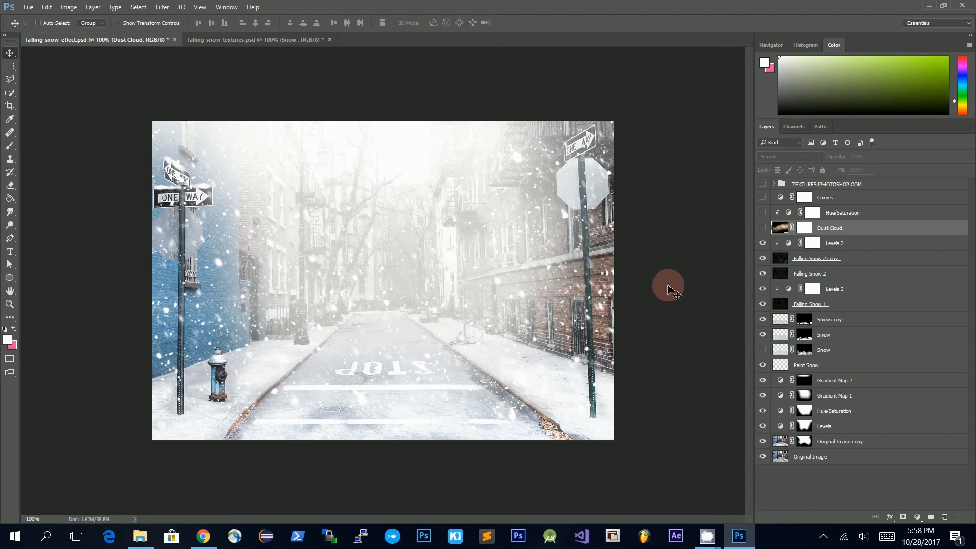
{"action": "left_click", "coordinate": [763, 229]}
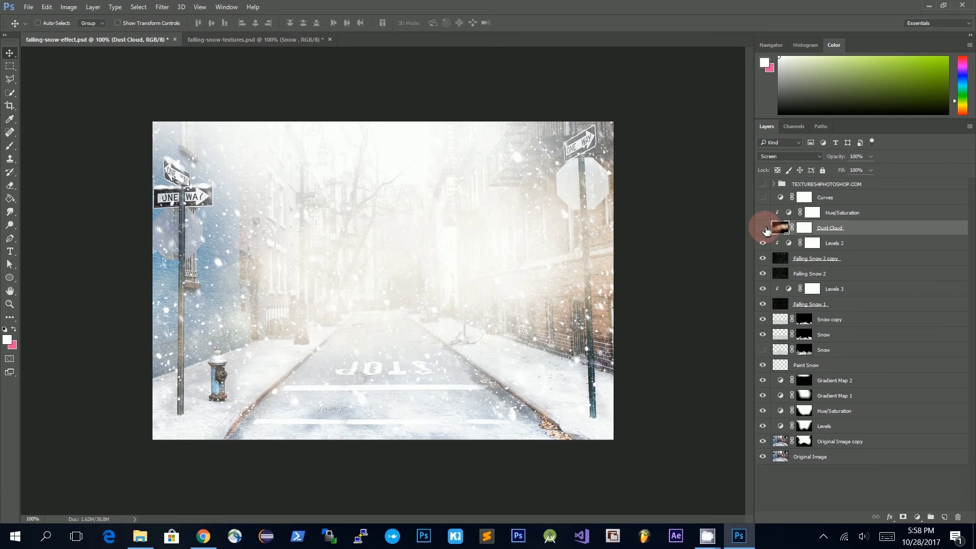
{"action": "left_click", "coordinate": [762, 228]}
{"action": "left_click", "coordinate": [763, 229]}
{"action": "left_click", "coordinate": [801, 161]}
{"action": "left_click", "coordinate": [801, 160]}
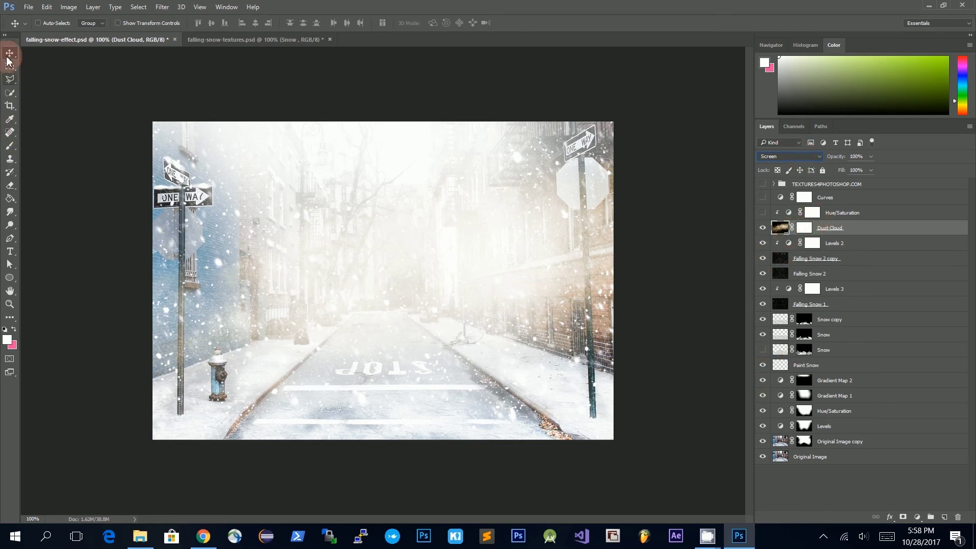
Step: Transform the Dust Cloud layer, rotating it about 2.18° and narrowing its width to about 88.83%
{"action": "left_click_drag", "start_coordinate": [178, 168], "coordinate": [194, 185]}
{"action": "key", "text": "ctrl+t"}
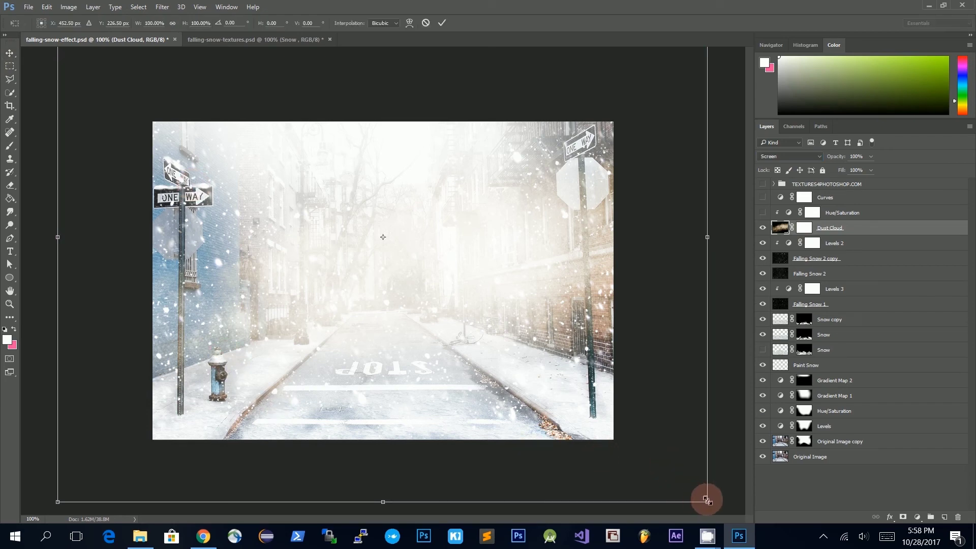
{"action": "left_click_drag", "start_coordinate": [715, 505], "coordinate": [658, 471]}
{"action": "left_click_drag", "start_coordinate": [707, 252], "coordinate": [663, 264]}
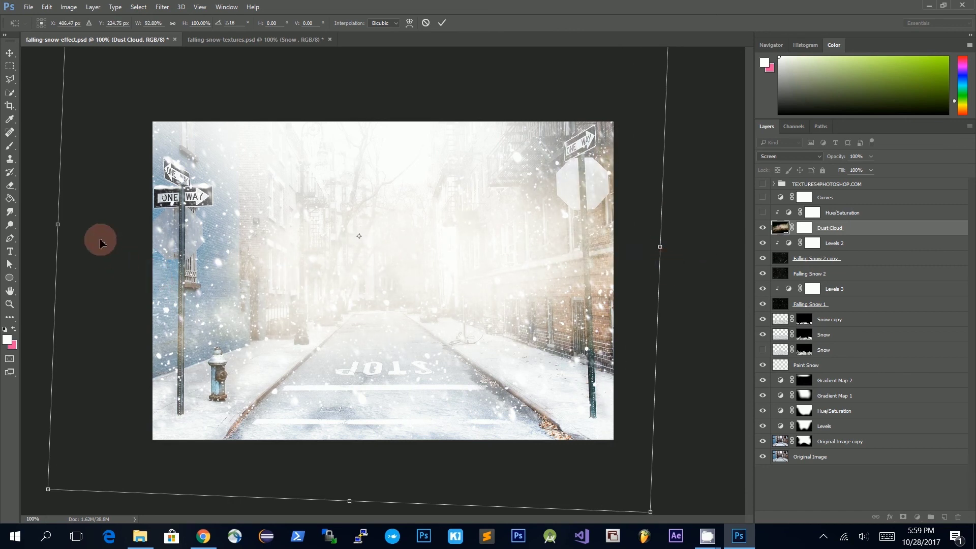
{"action": "left_click_drag", "start_coordinate": [56, 223], "coordinate": [84, 221]}
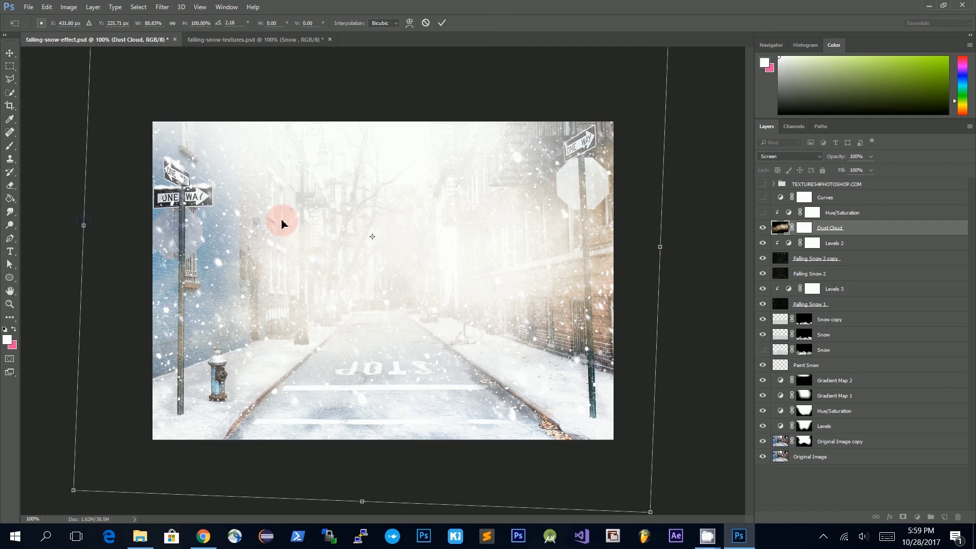
{"action": "key", "text": "Return"}
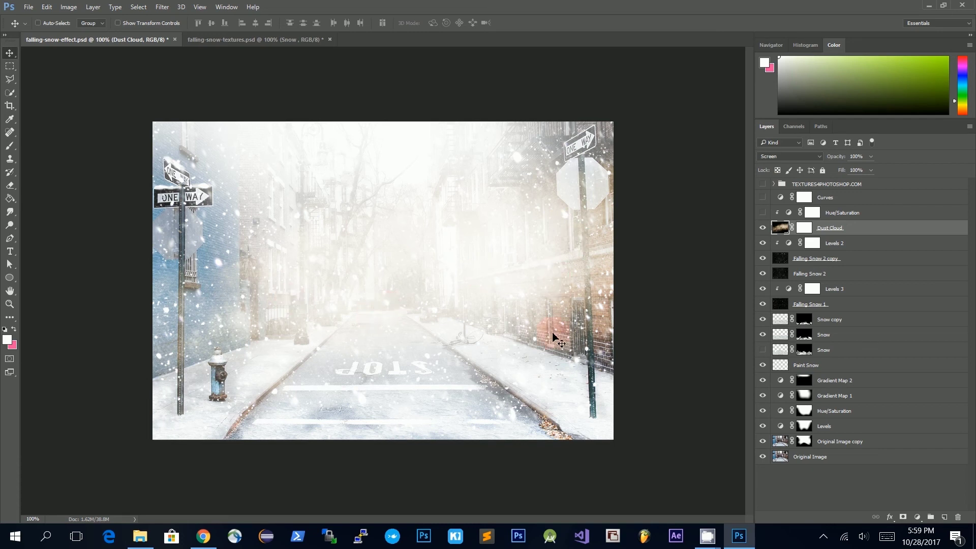
Step: Show the Hue/Saturation adjustment clipped to the Dust Cloud layer and set its saturation to -90, keeping hue at -180
{"action": "left_click", "coordinate": [846, 213]}
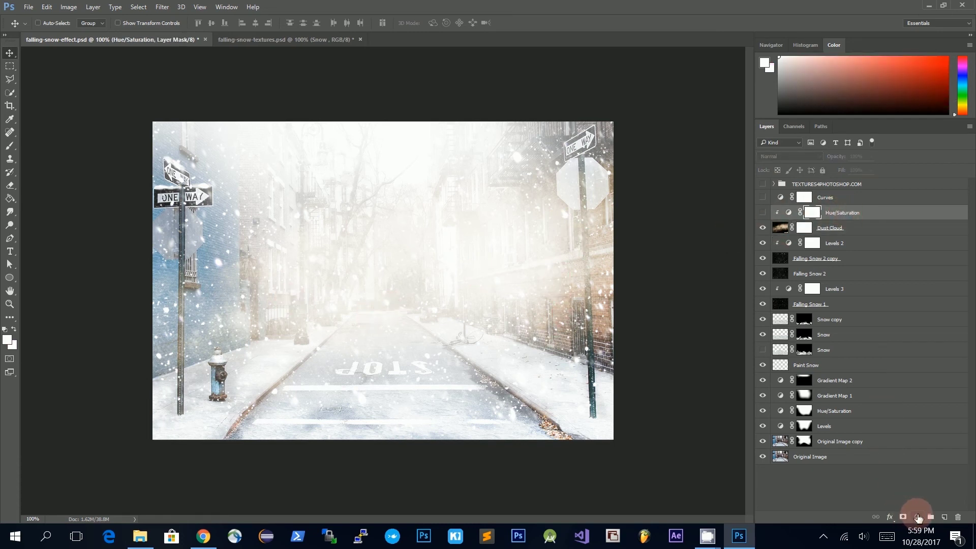
{"action": "left_click", "coordinate": [918, 517]}
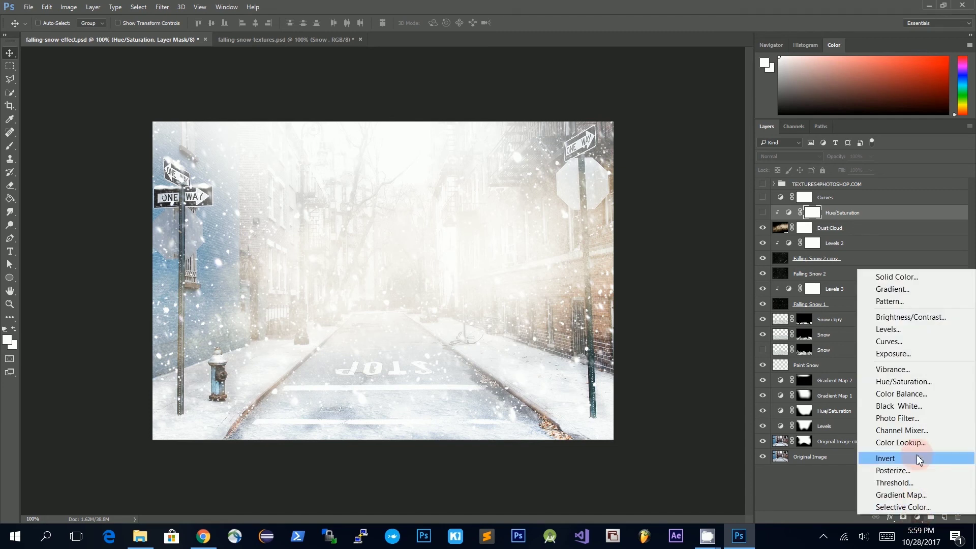
{"action": "left_click", "coordinate": [763, 211]}
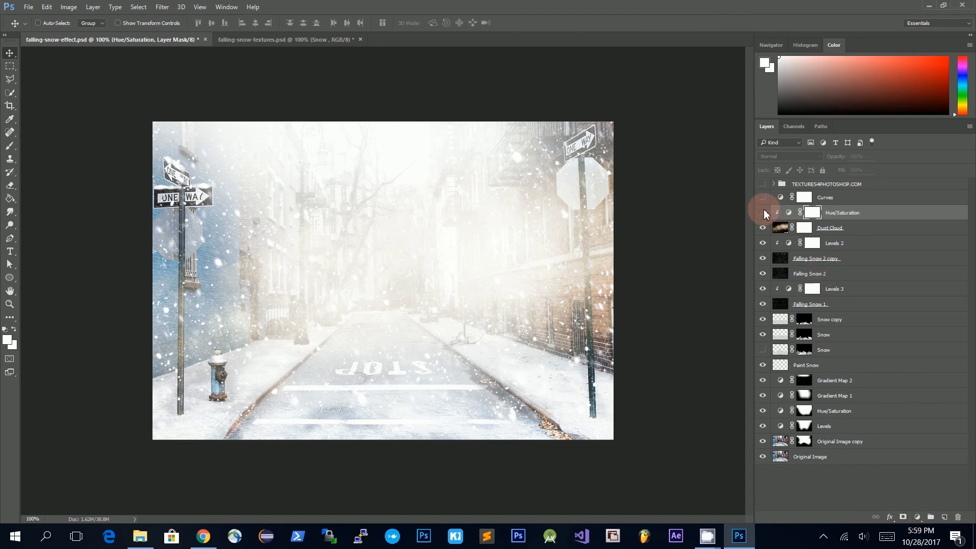
{"action": "double_click", "coordinate": [791, 216]}
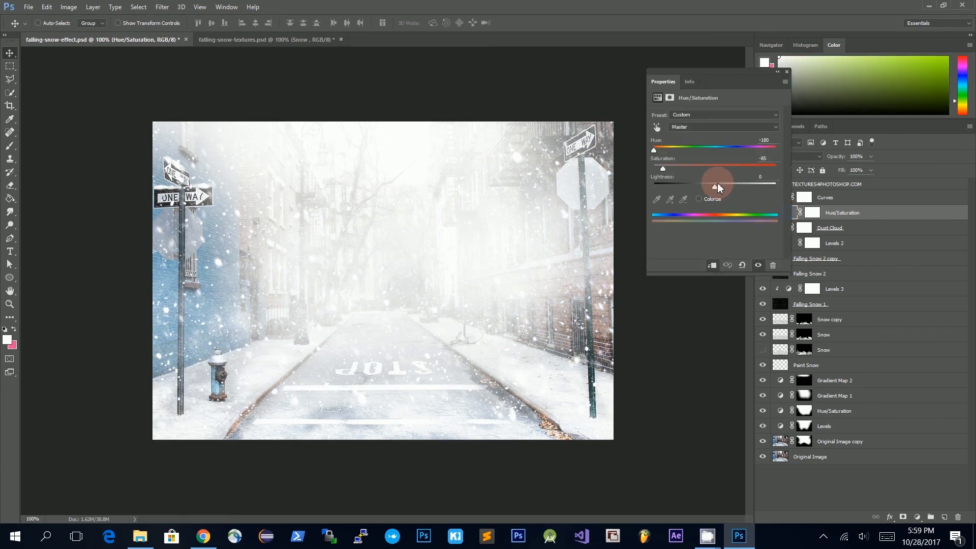
{"action": "left_click_drag", "start_coordinate": [664, 173], "coordinate": [676, 175]}
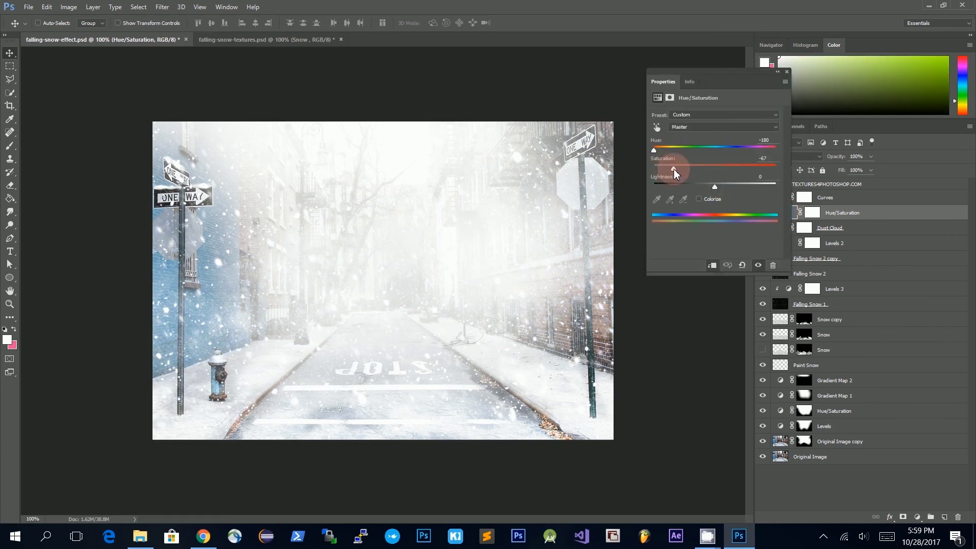
{"action": "left_click", "coordinate": [714, 269]}
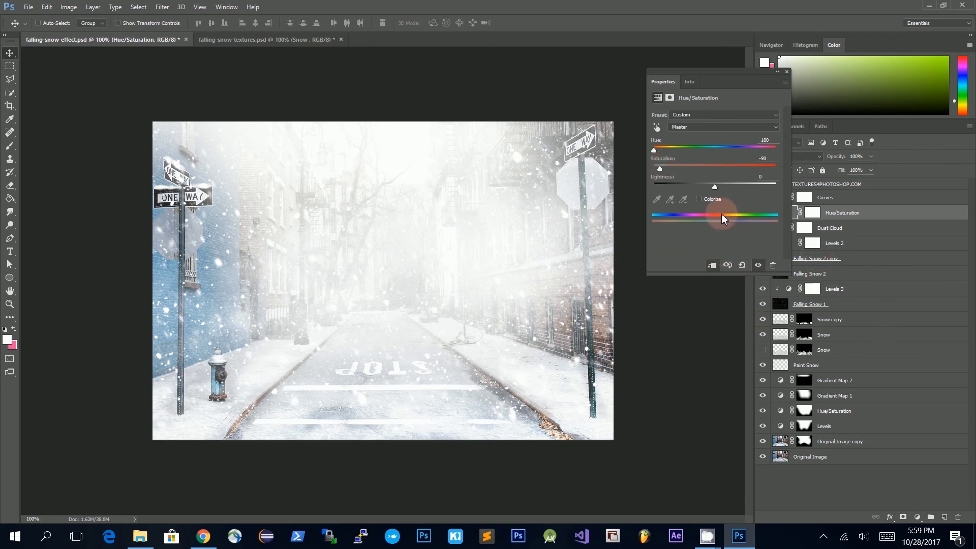
{"action": "left_click", "coordinate": [787, 73]}
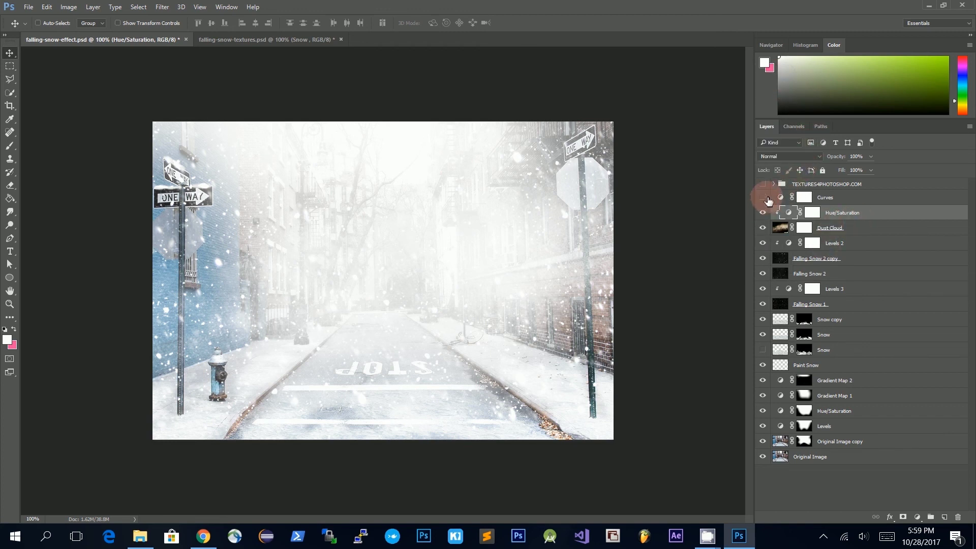
Step: Show the Curves adjustment layer above Hue/Saturation and compare the image with and without it
{"action": "left_click", "coordinate": [842, 199]}
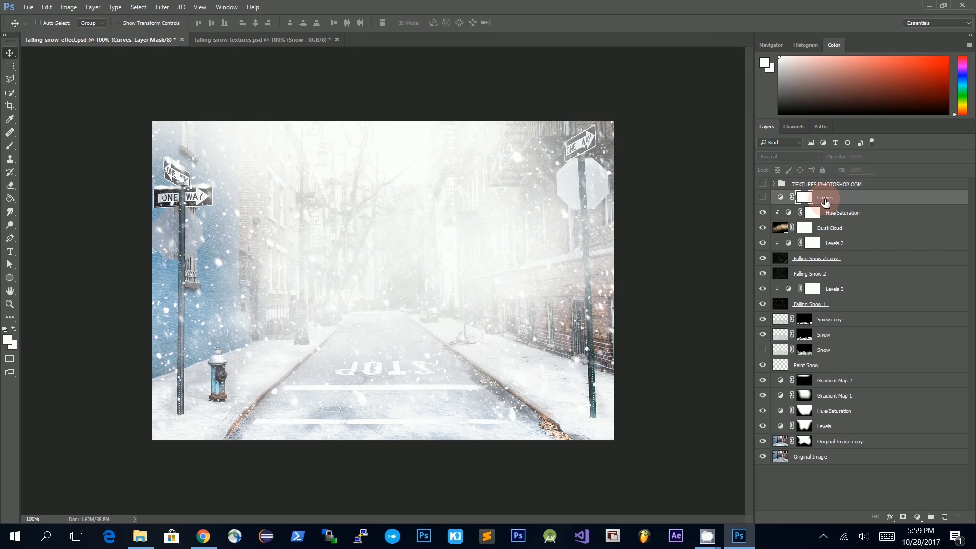
{"action": "left_click", "coordinate": [918, 517]}
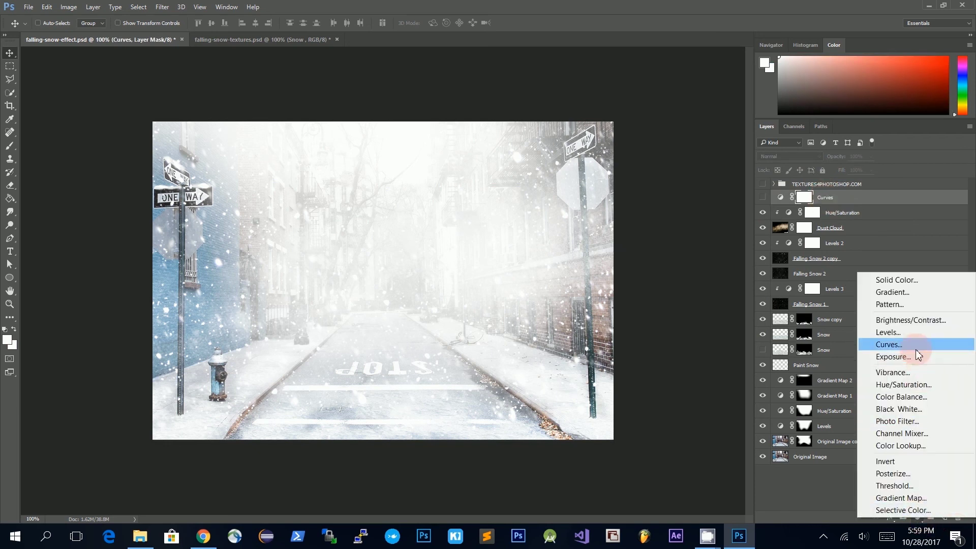
{"action": "left_click", "coordinate": [762, 201]}
{"action": "left_click", "coordinate": [762, 198]}
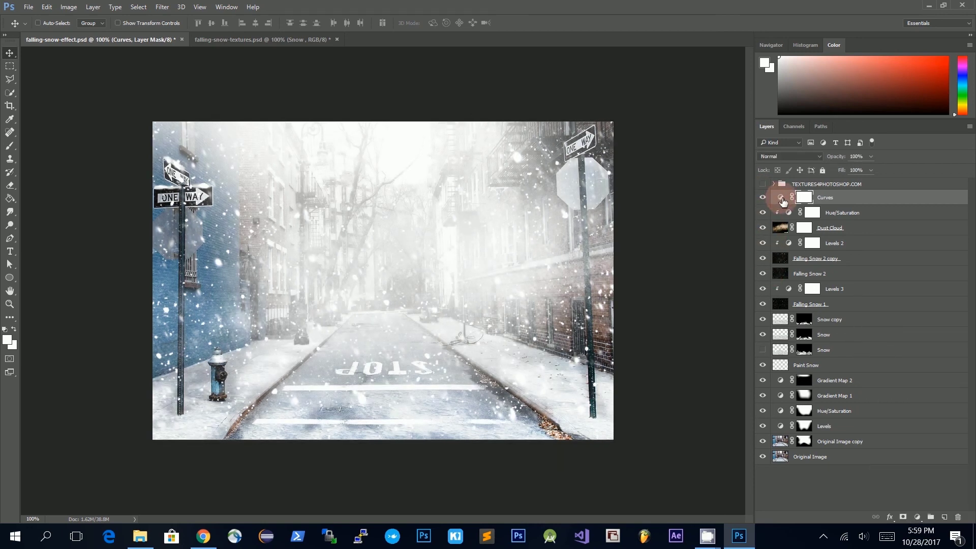
{"action": "left_click", "coordinate": [765, 198]}
{"action": "left_click", "coordinate": [764, 199]}
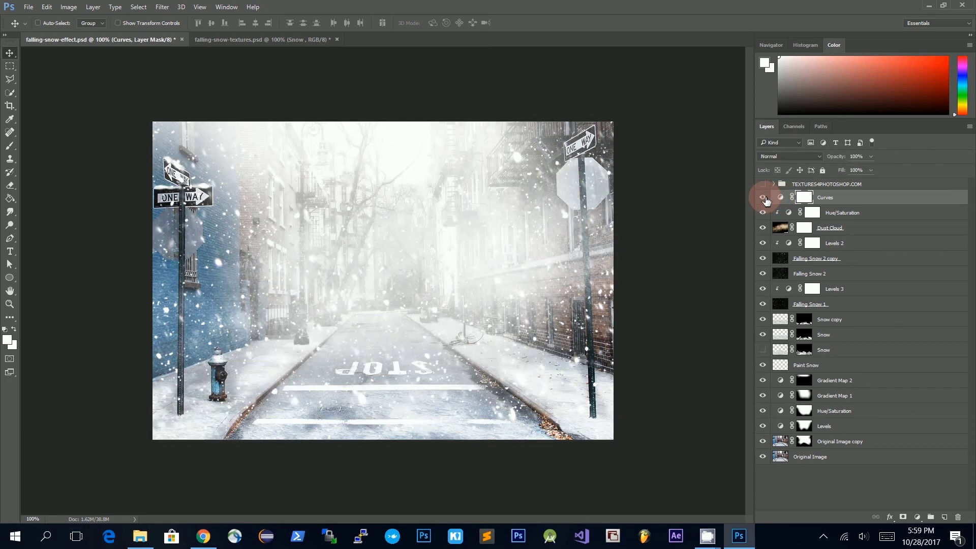
{"action": "left_click", "coordinate": [764, 199]}
{"action": "left_click", "coordinate": [764, 199]}
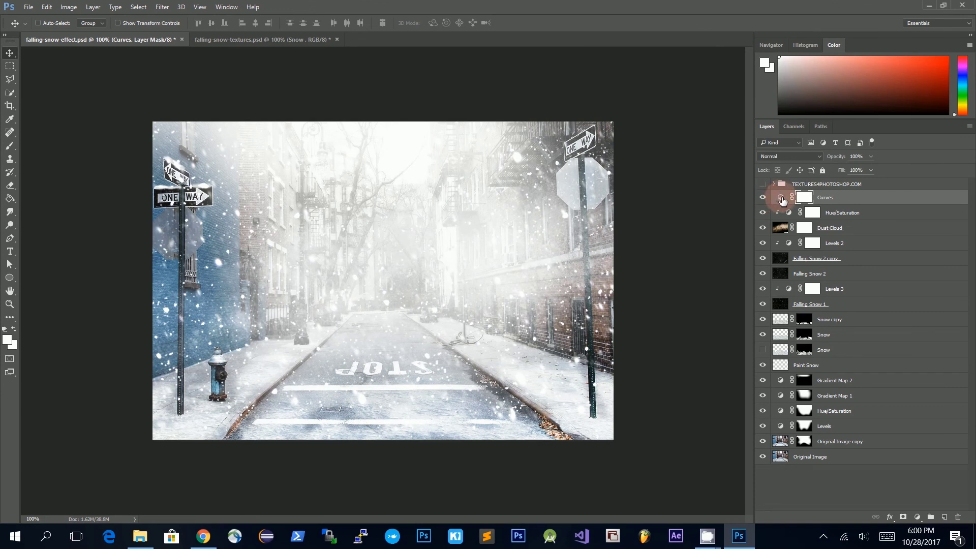
Step: Darken the RGB curve in the Curves adjustment, placing the highlight point at 225/190 and the shadow point at about 66/29
{"action": "double_click", "coordinate": [781, 200]}
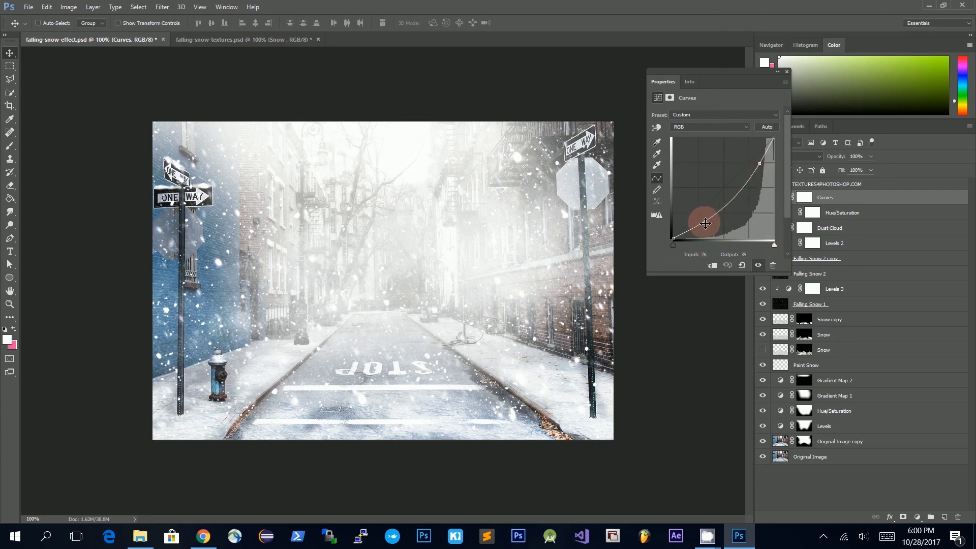
{"action": "left_click_drag", "start_coordinate": [705, 222], "coordinate": [706, 226]}
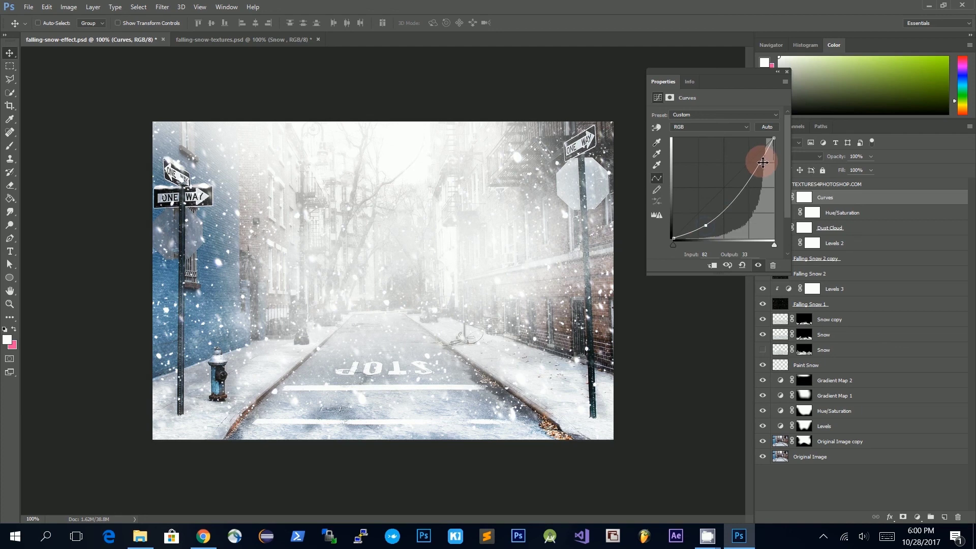
{"action": "mouse_move", "coordinate": [761, 164]}
{"action": "left_mouse_down"}
{"action": "mouse_move", "coordinate": [762, 175]}
{"action": "mouse_move", "coordinate": [765, 164]}
{"action": "left_mouse_up"}
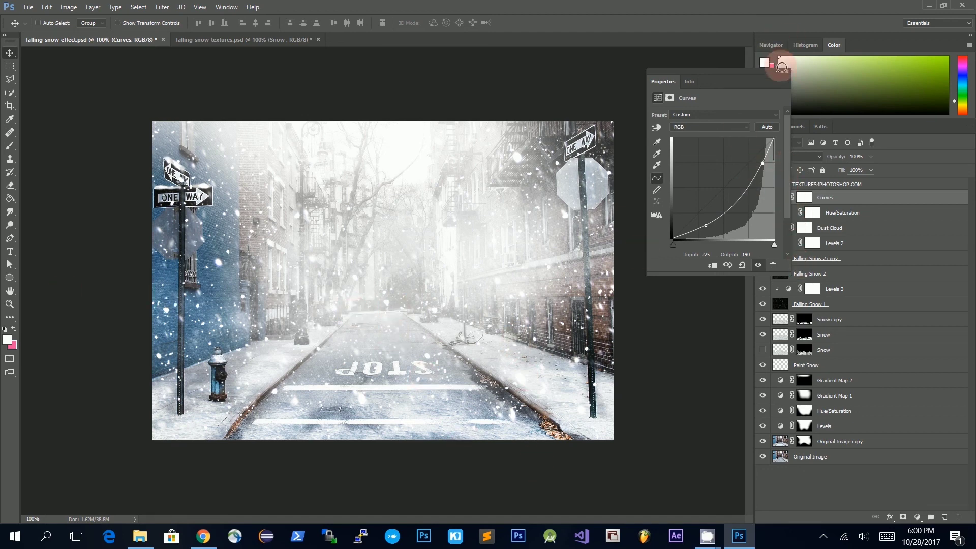
{"action": "left_click_drag", "start_coordinate": [707, 227], "coordinate": [700, 228]}
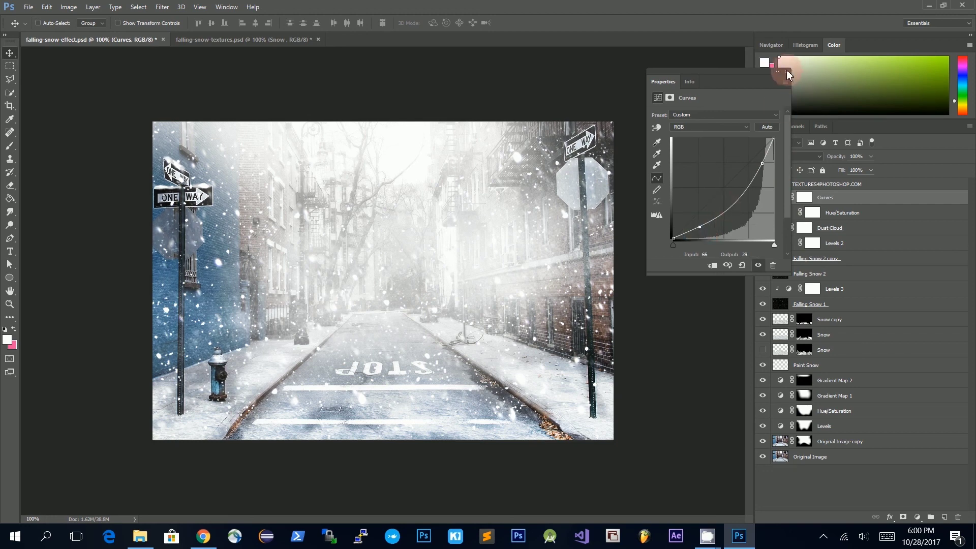
{"action": "left_click", "coordinate": [788, 74]}
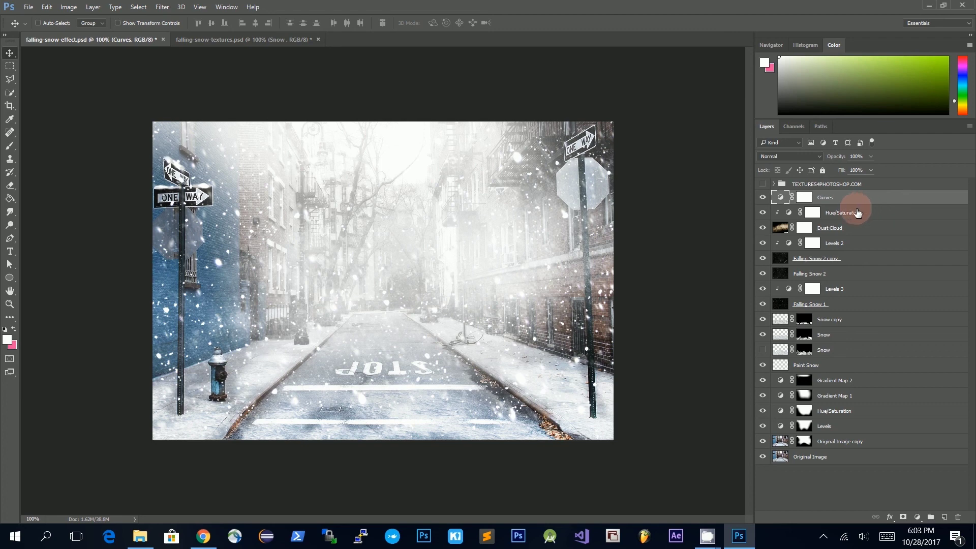
Step: Show and expand the TEXTURES4PHOTOSHOP.COM group, and move its mask layer off the canvas to uncover the snow scene
{"action": "left_click", "coordinate": [762, 184]}
{"action": "left_click", "coordinate": [774, 184]}
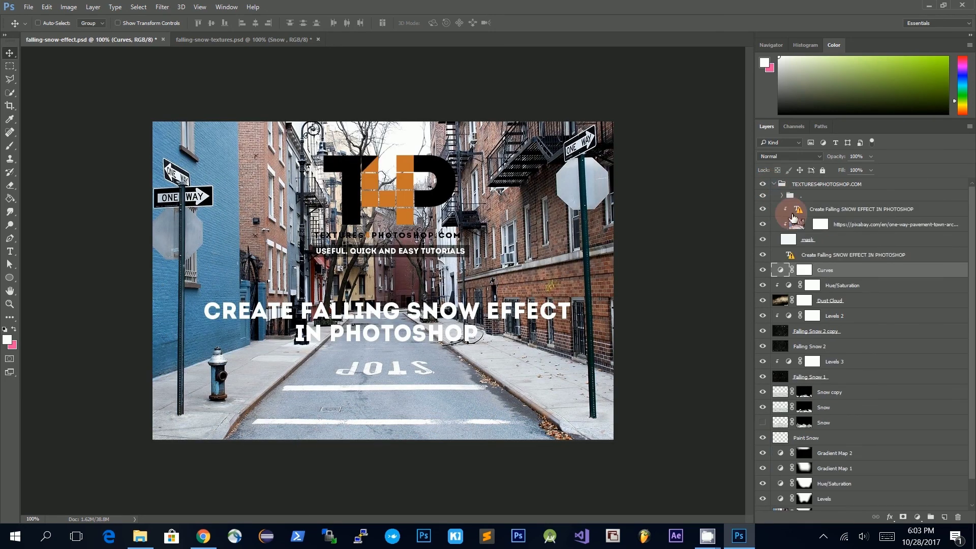
{"action": "left_click", "coordinate": [799, 238]}
{"action": "left_click_drag", "start_coordinate": [725, 283], "coordinate": [203, 341]}
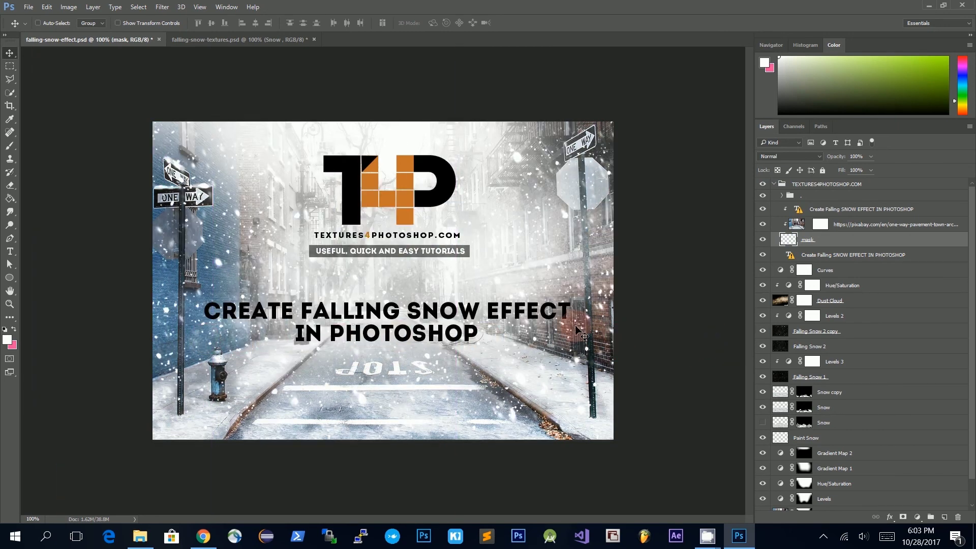